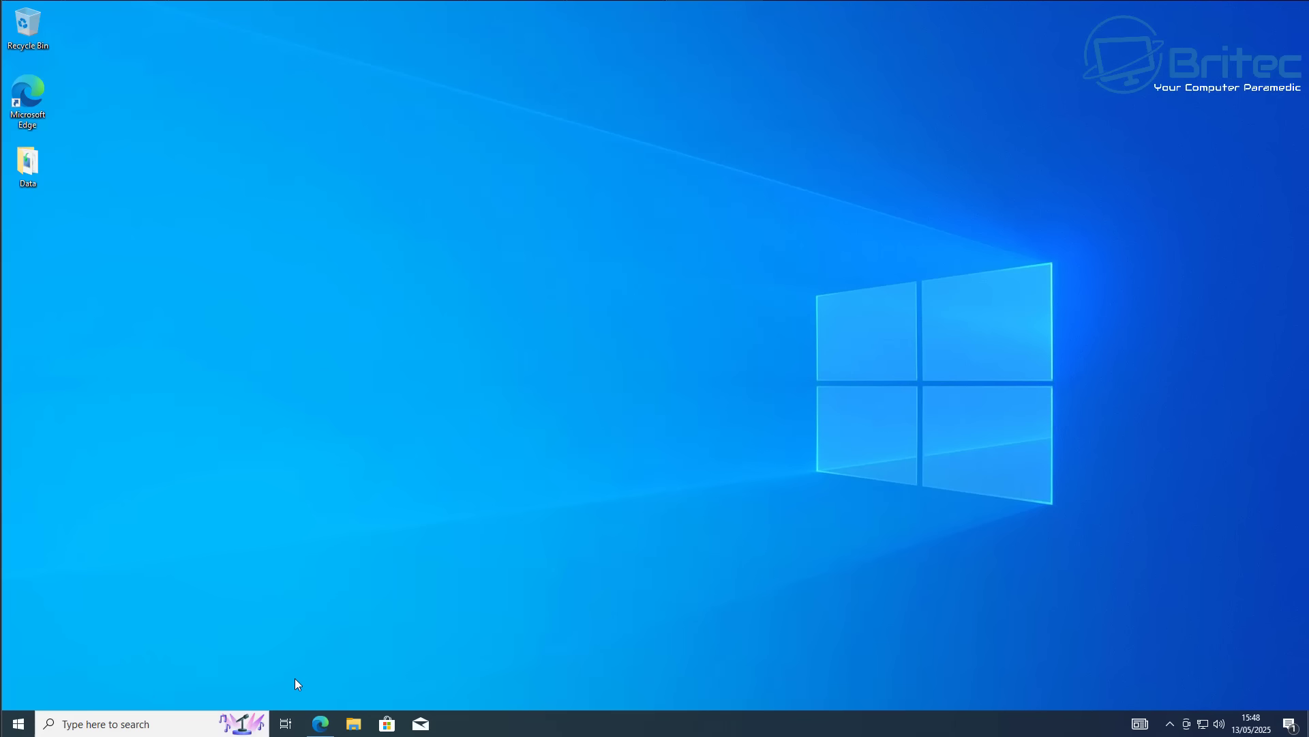
Check the partition style of Disk 0 in its volume properties in Disk Management, and close Disk Management
right_click(19, 724)
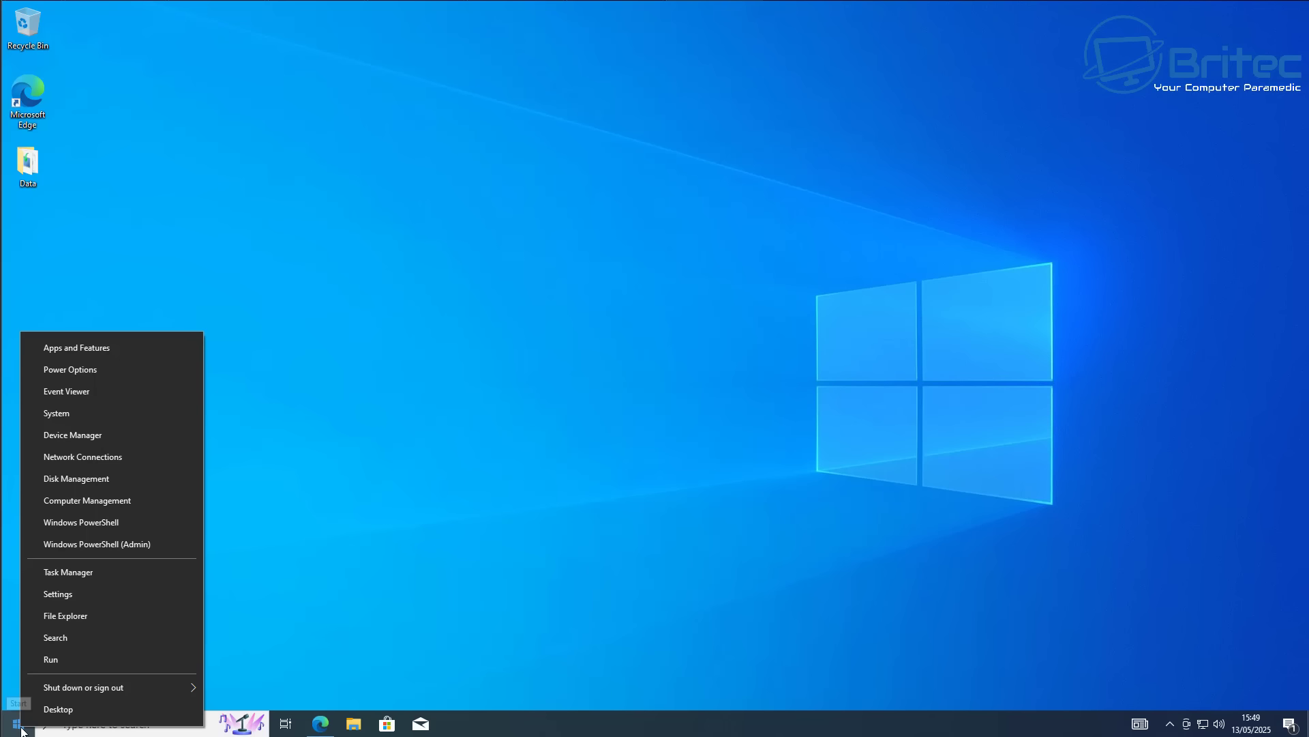
click(80, 479)
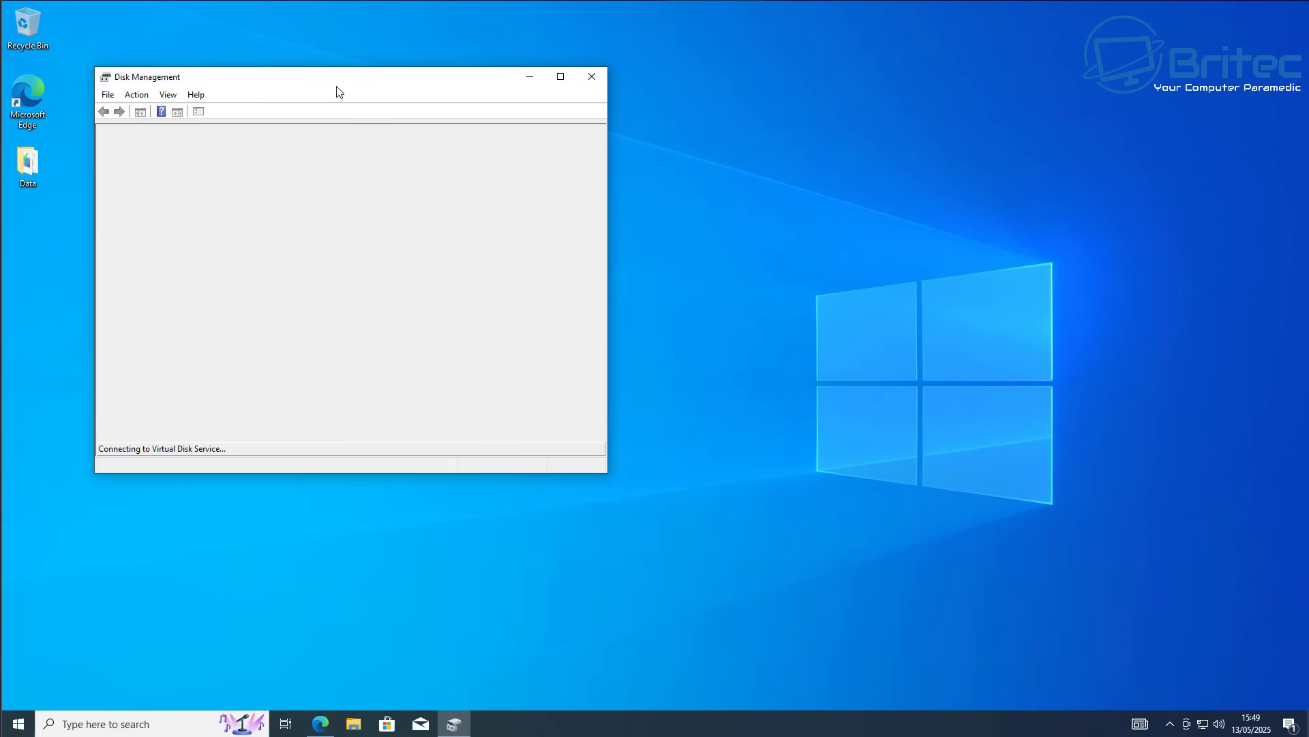
drag(337, 84, 649, 167)
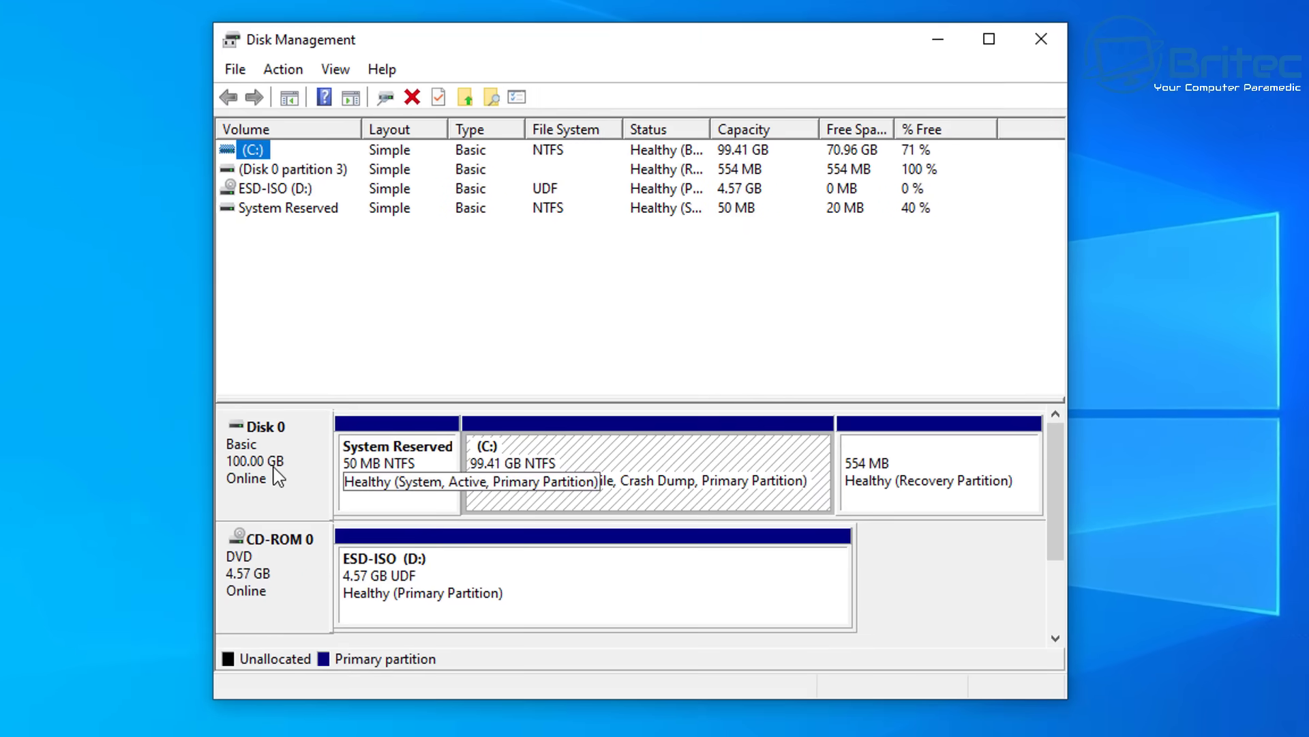
right_click(275, 466)
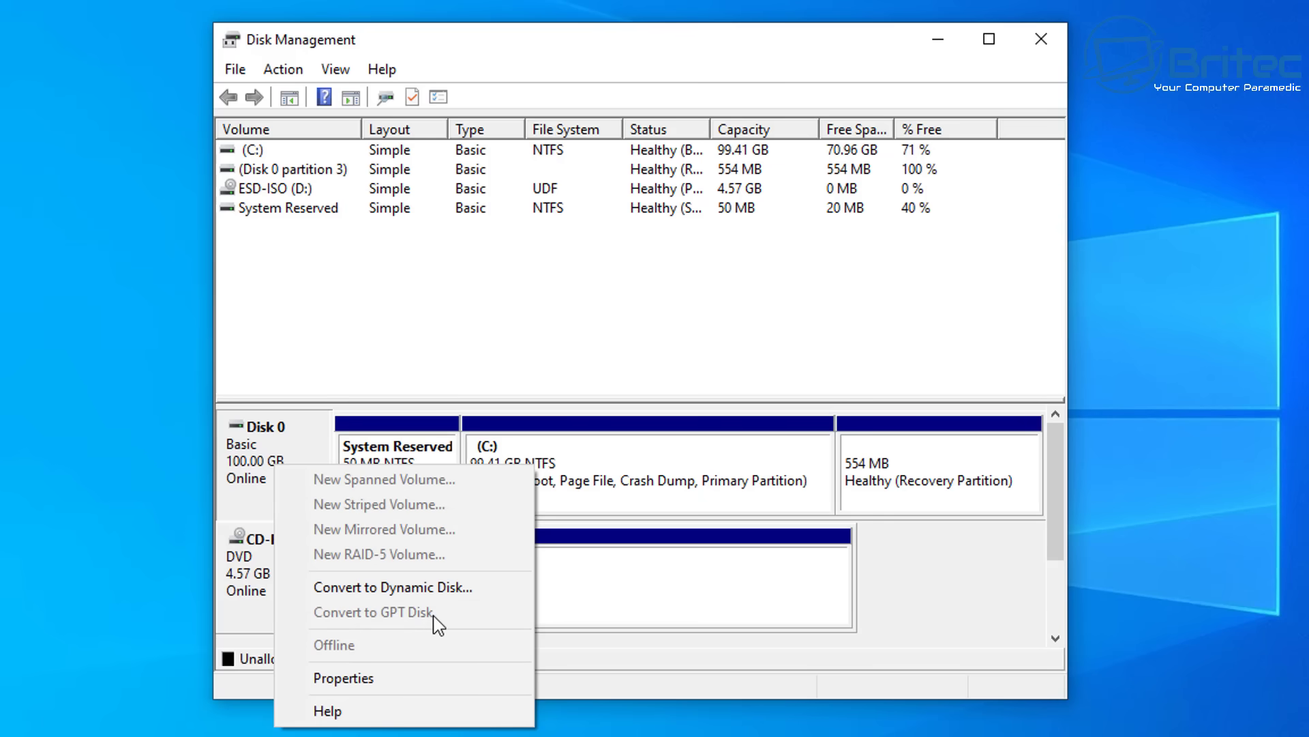
click(361, 679)
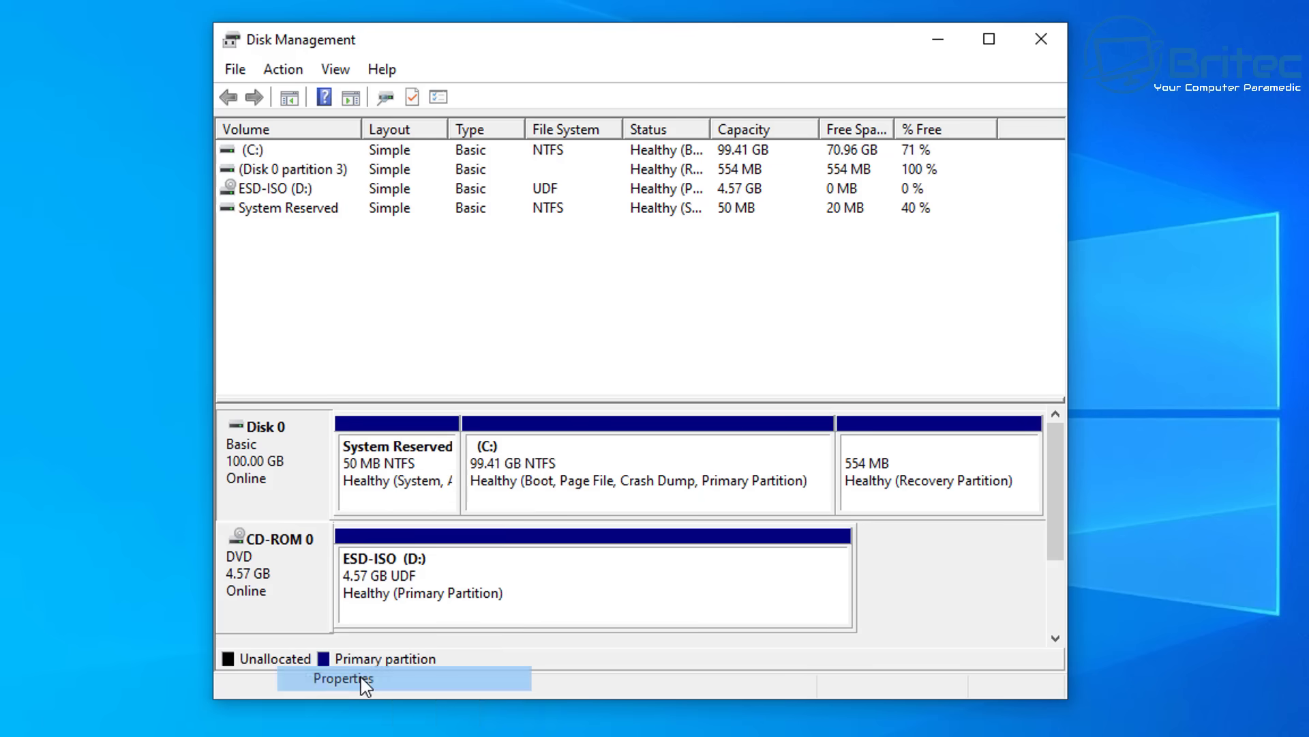
drag(3, 29, 618, 106)
click(551, 145)
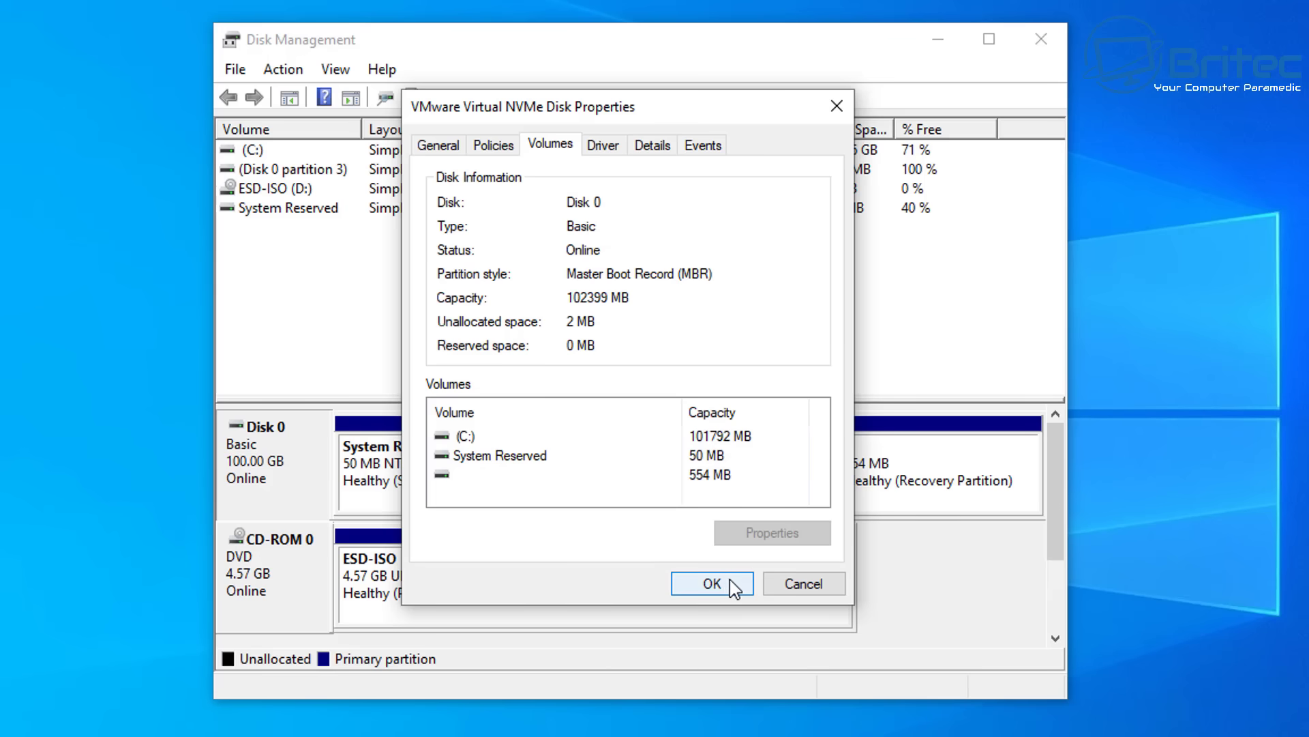
click(713, 584)
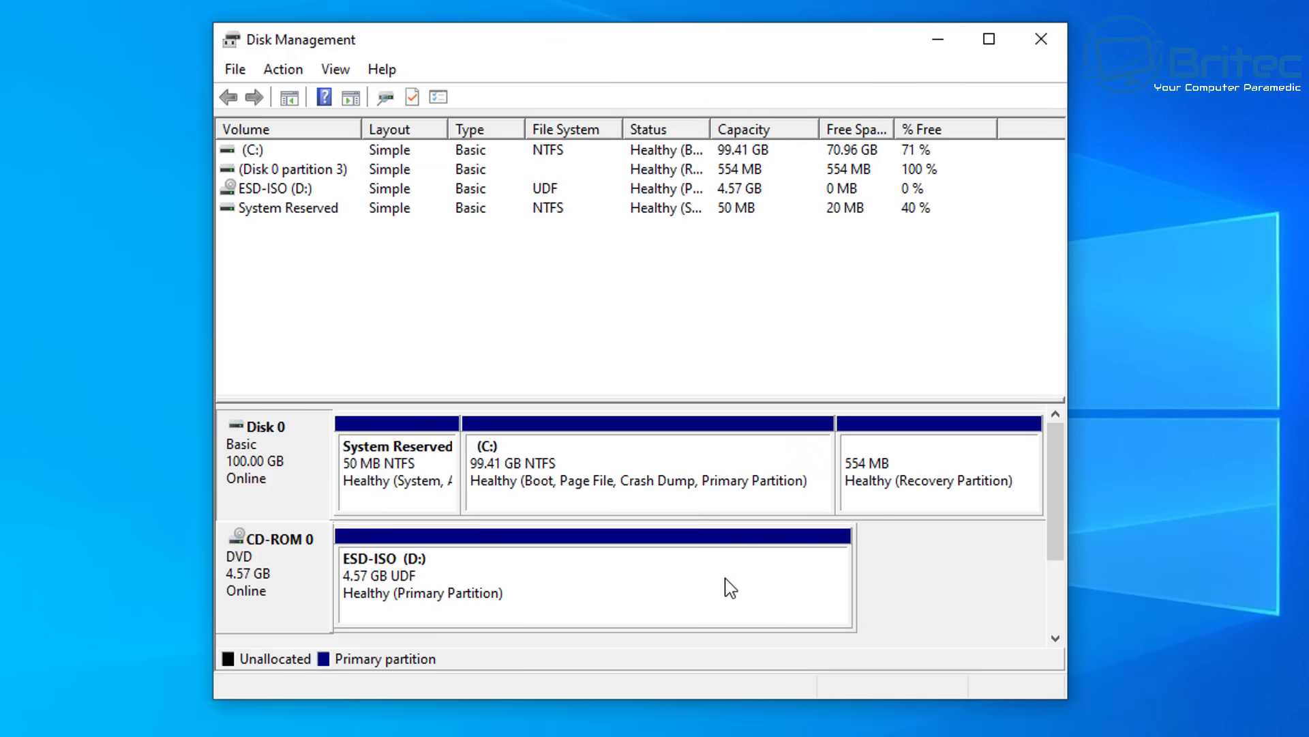
click(1033, 47)
Look through the files in the desktop's Data folder that need backing up, and close the folder
double_click(35, 158)
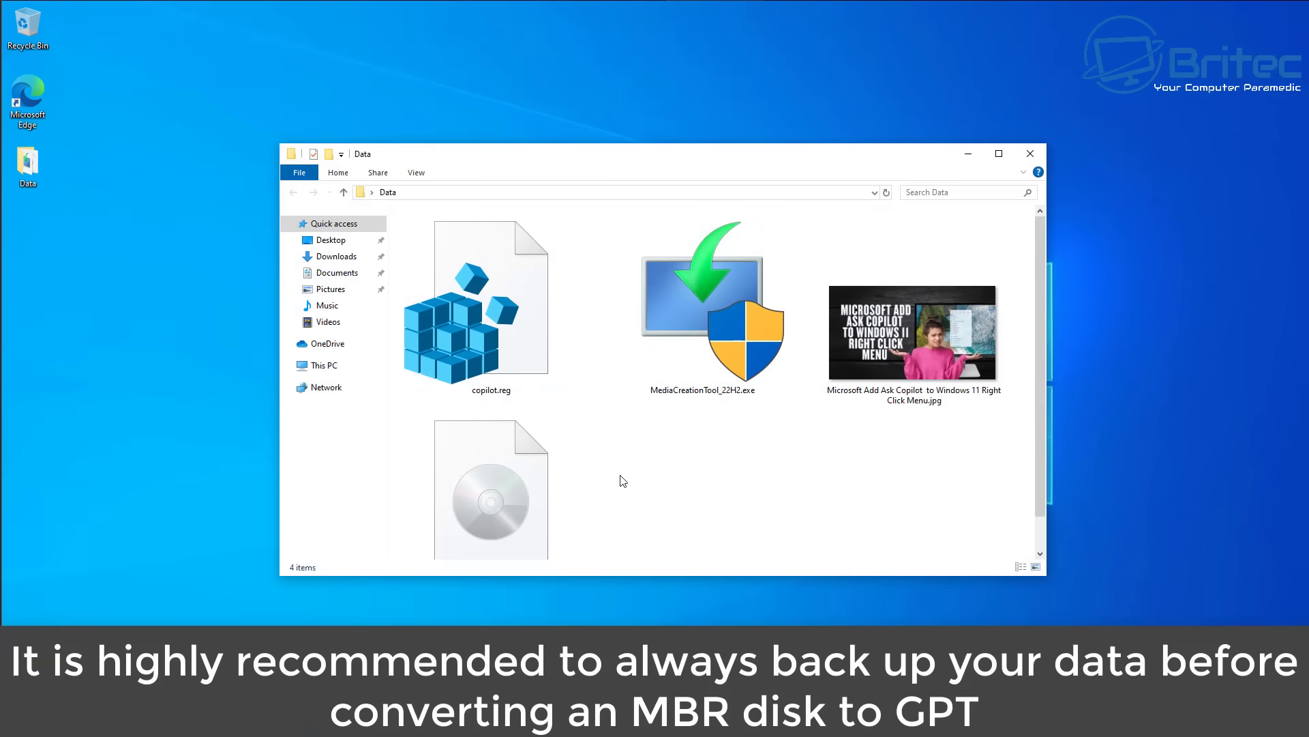
scroll(1048, 320, down, 1)
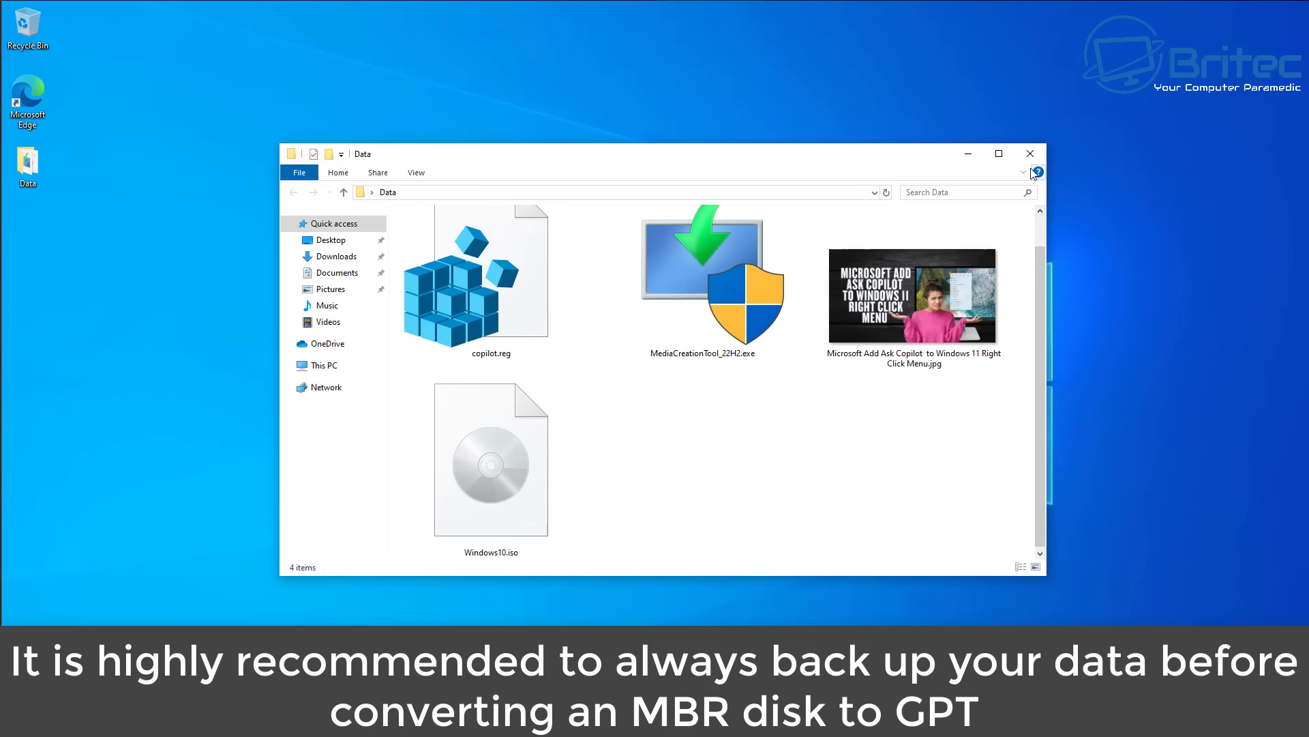
mouse_move(930, 244)
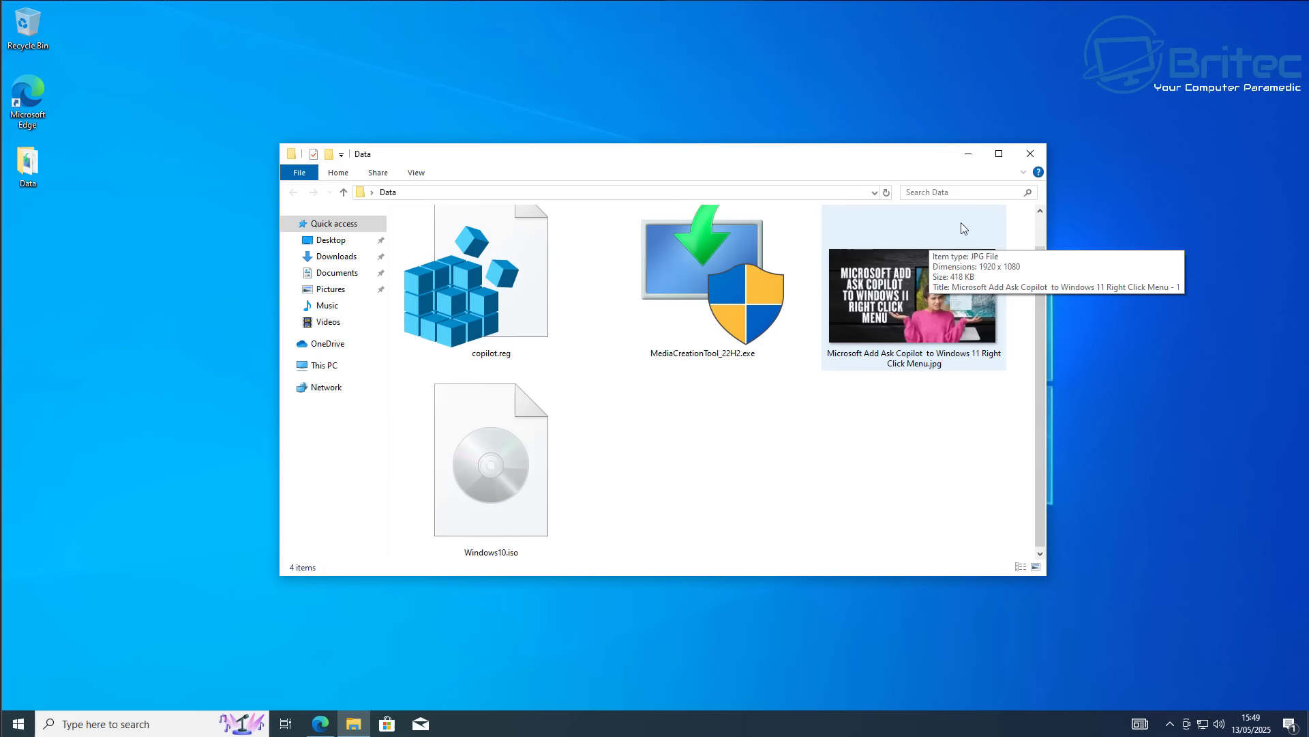
click(1030, 154)
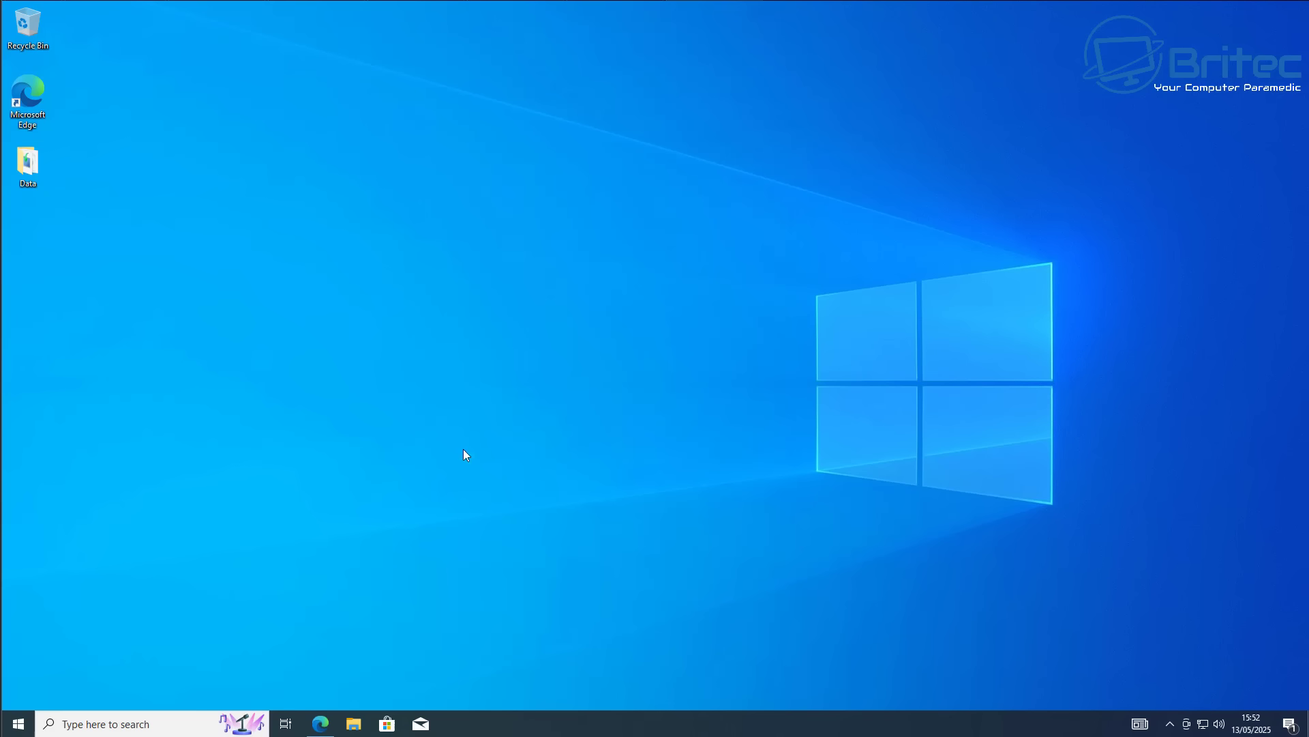
Open Control Panel in large icons view, check the BitLocker Drive Encryption status of drive C:, and close it
click(27, 723)
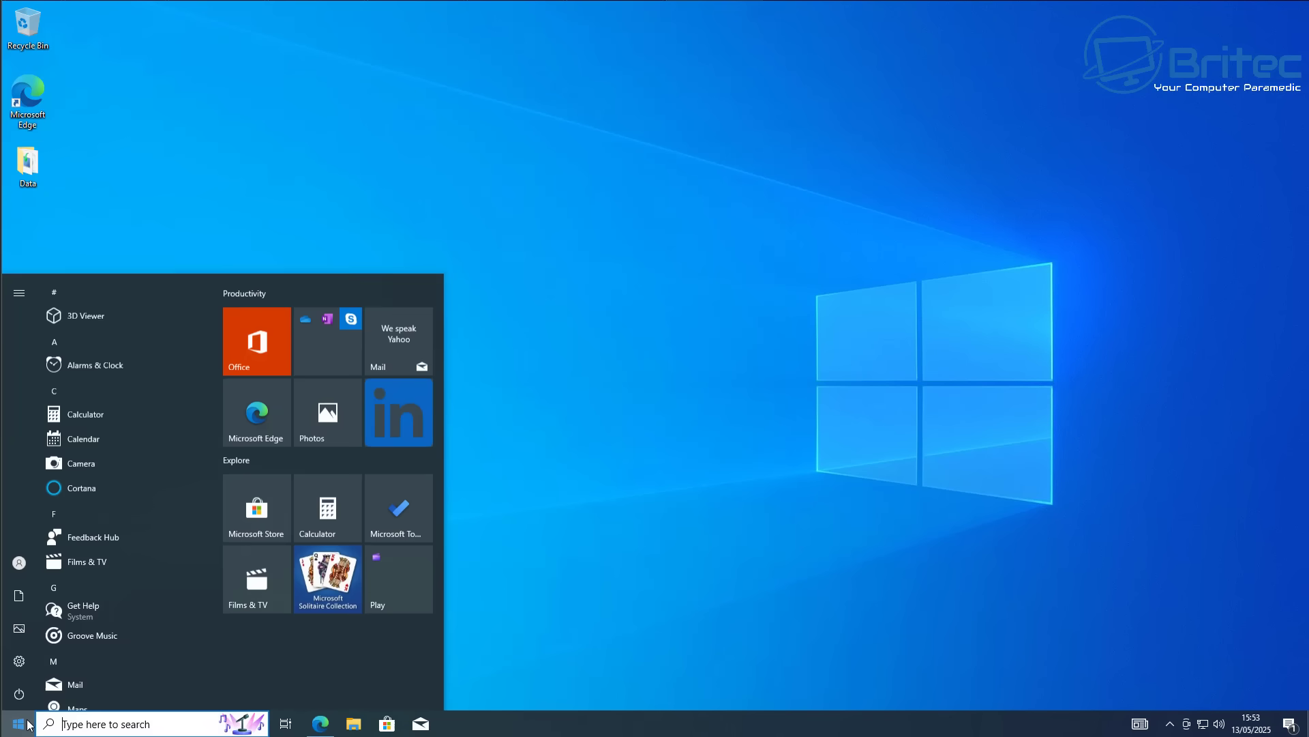
click(82, 725)
text(control)
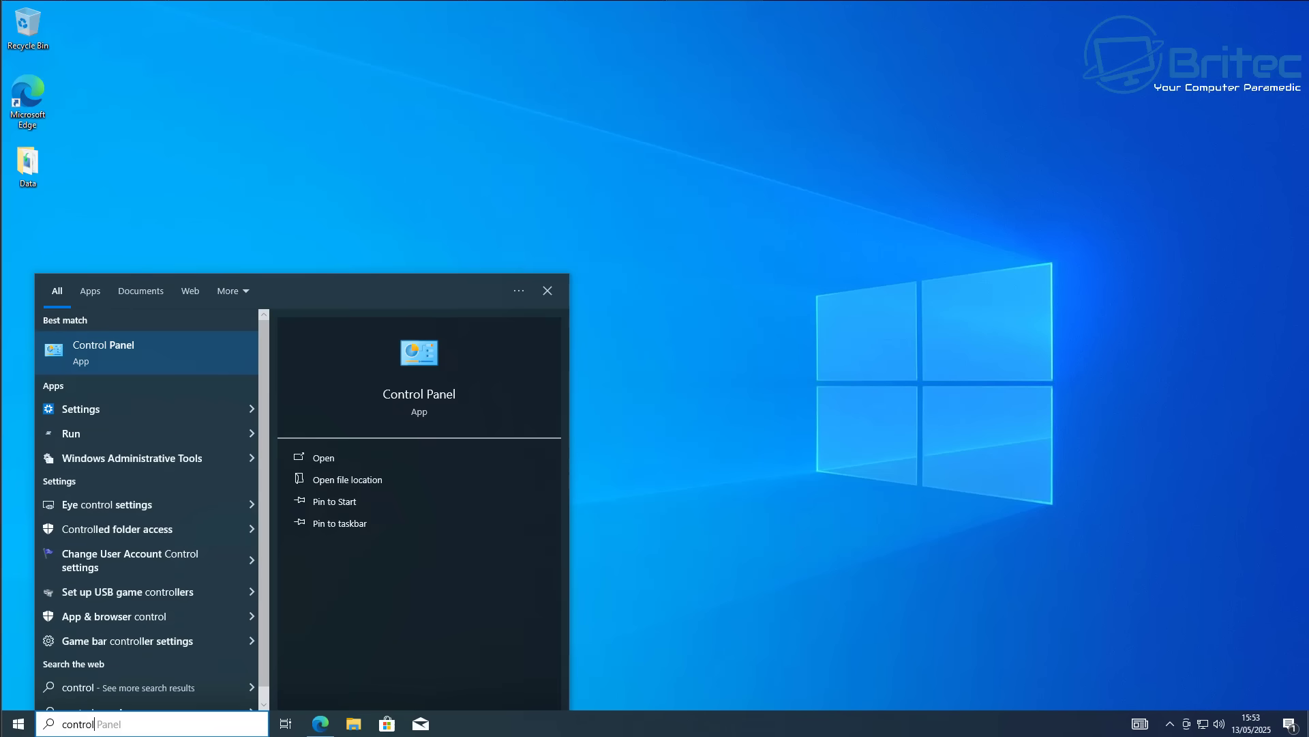
click(109, 350)
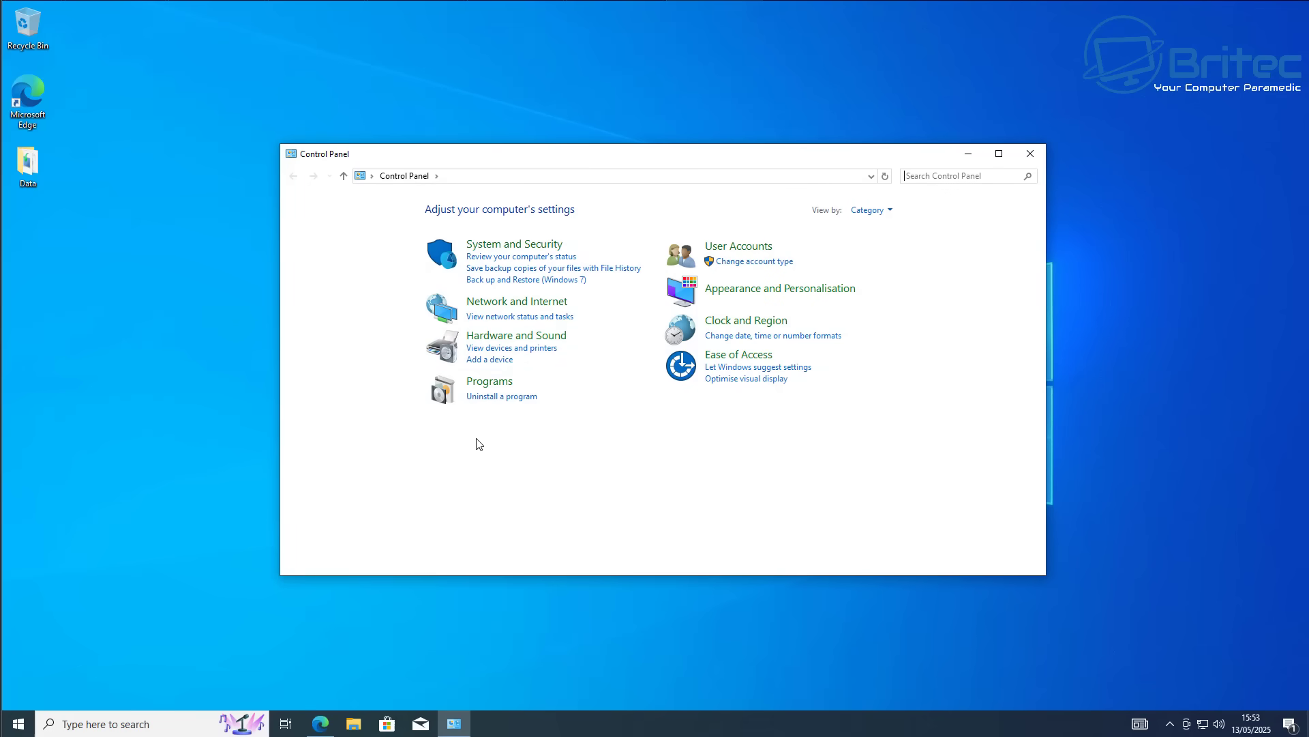
click(870, 210)
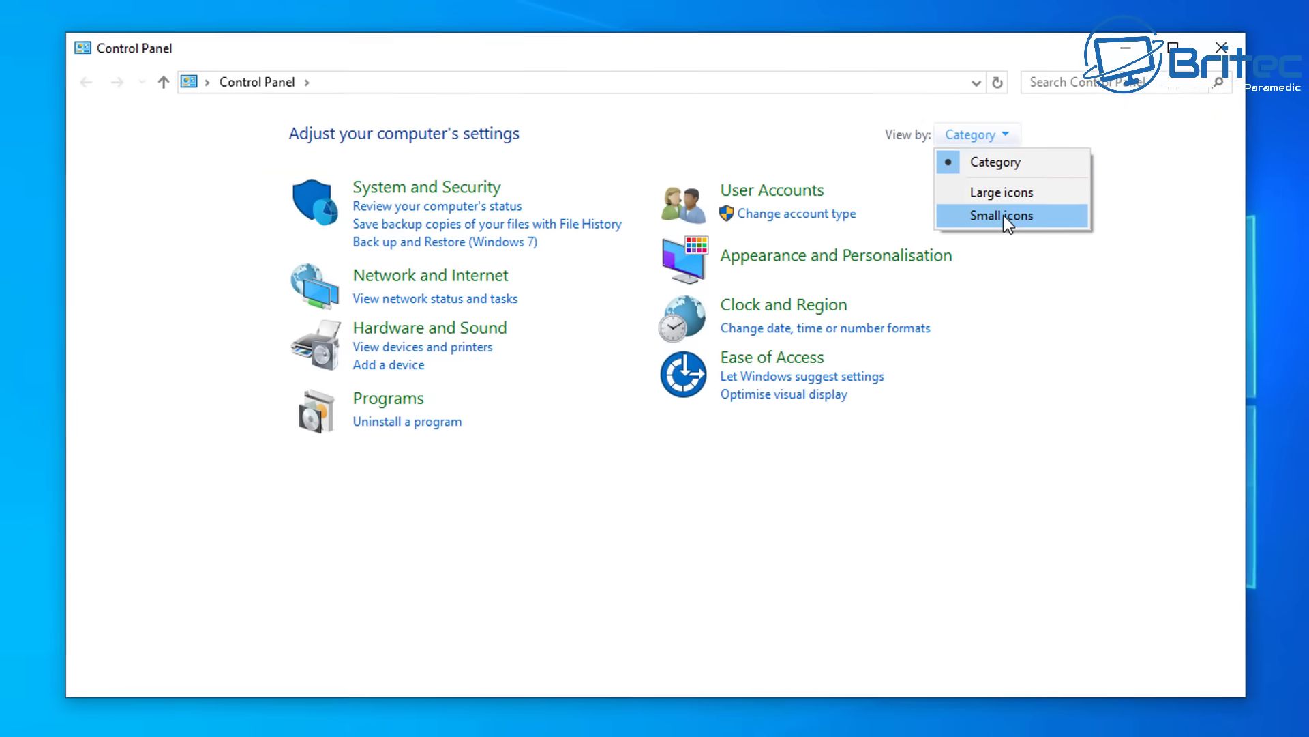
click(1003, 195)
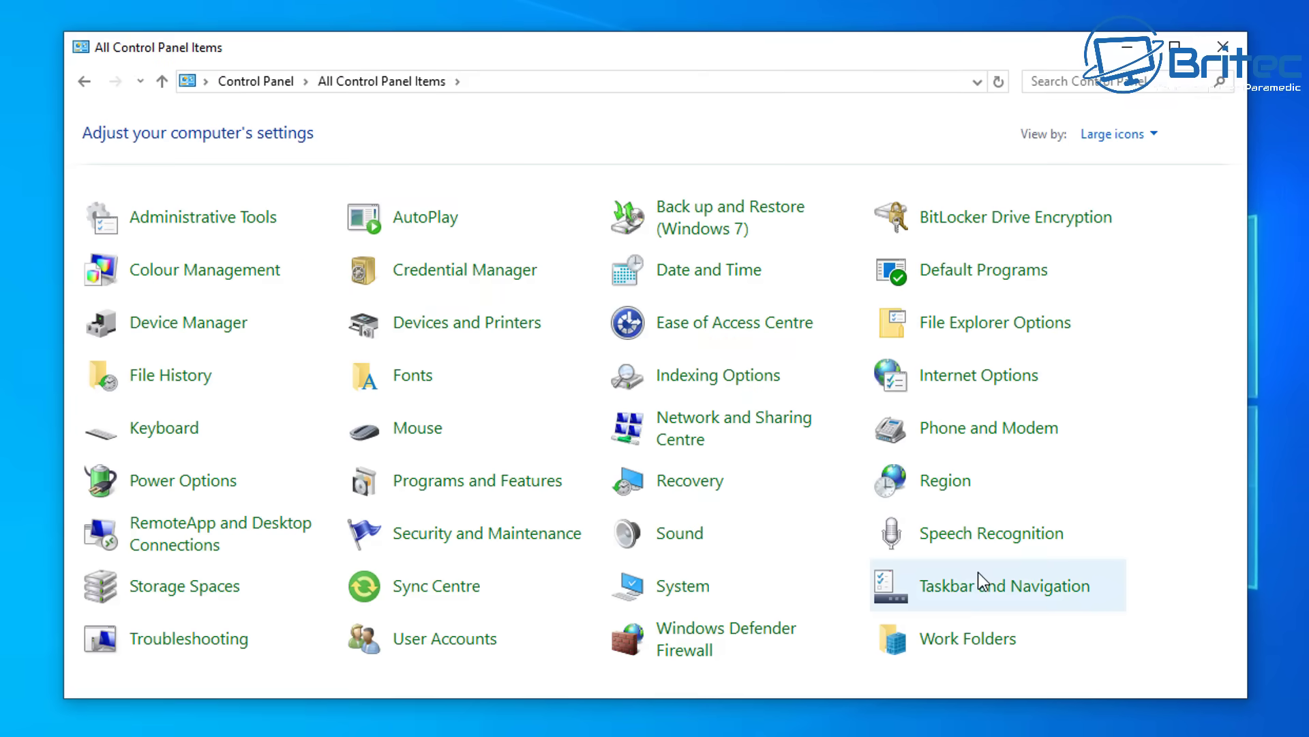
click(1022, 217)
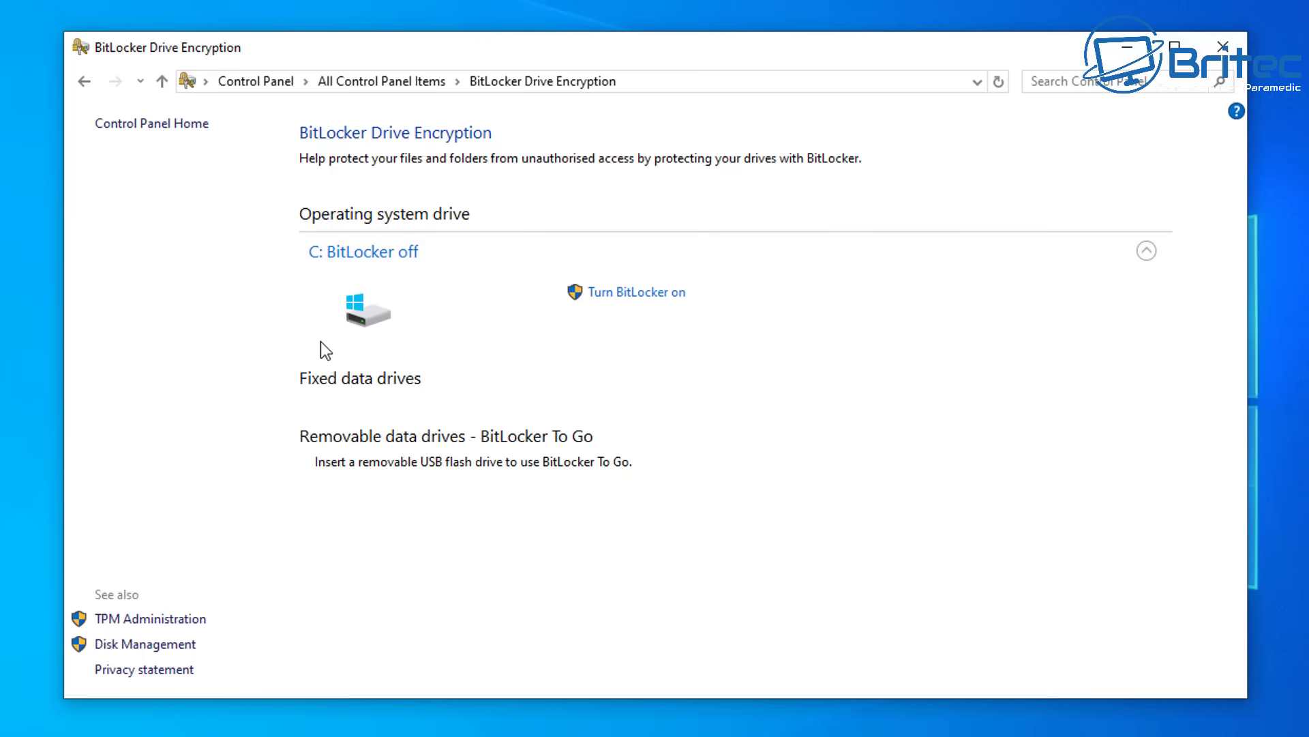
click(1225, 50)
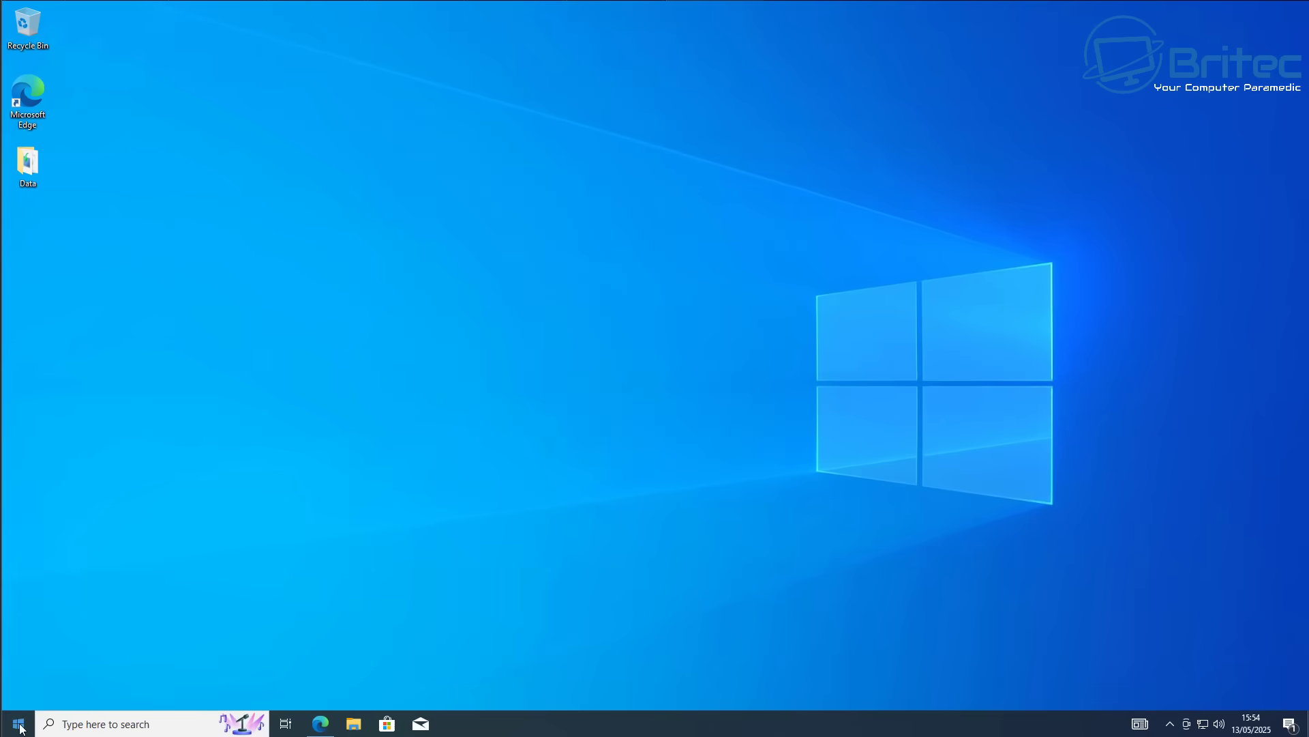
Start Command Prompt as administrator, allow it to make changes, and move its window toward the middle of the desktop
click(24, 723)
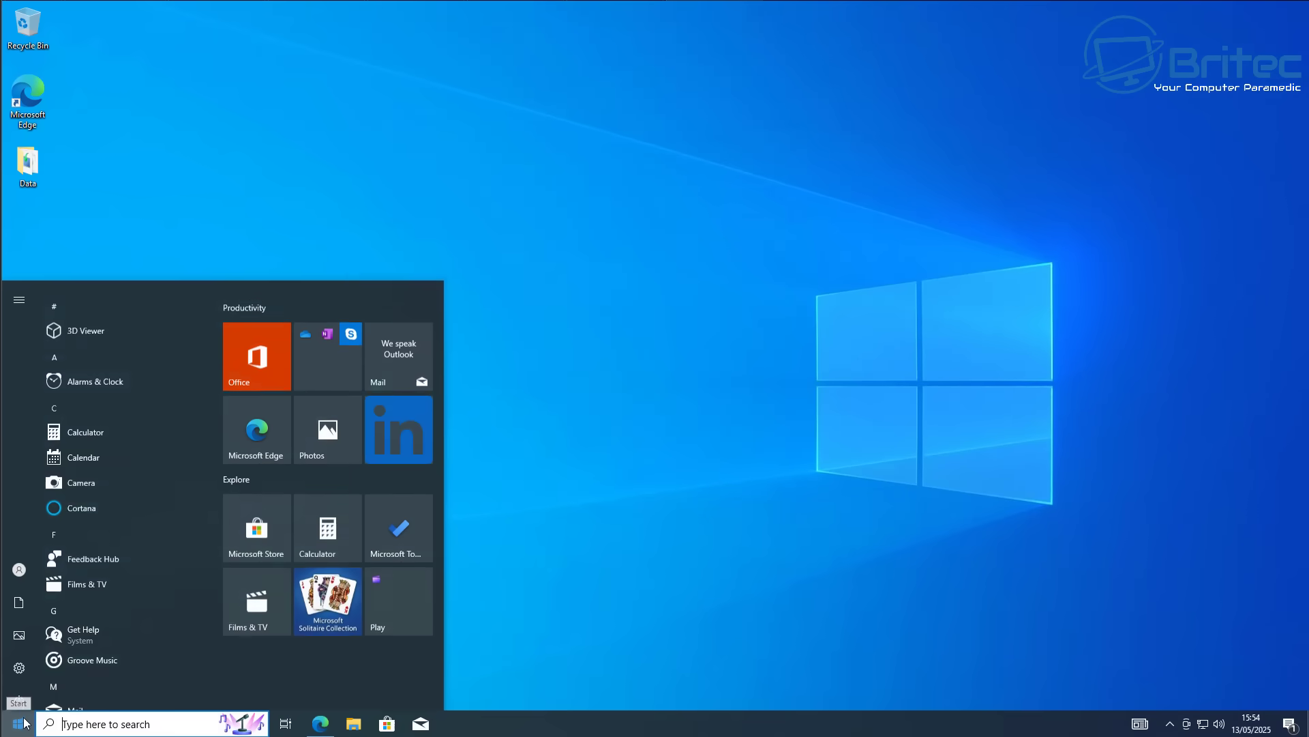
text(cm)
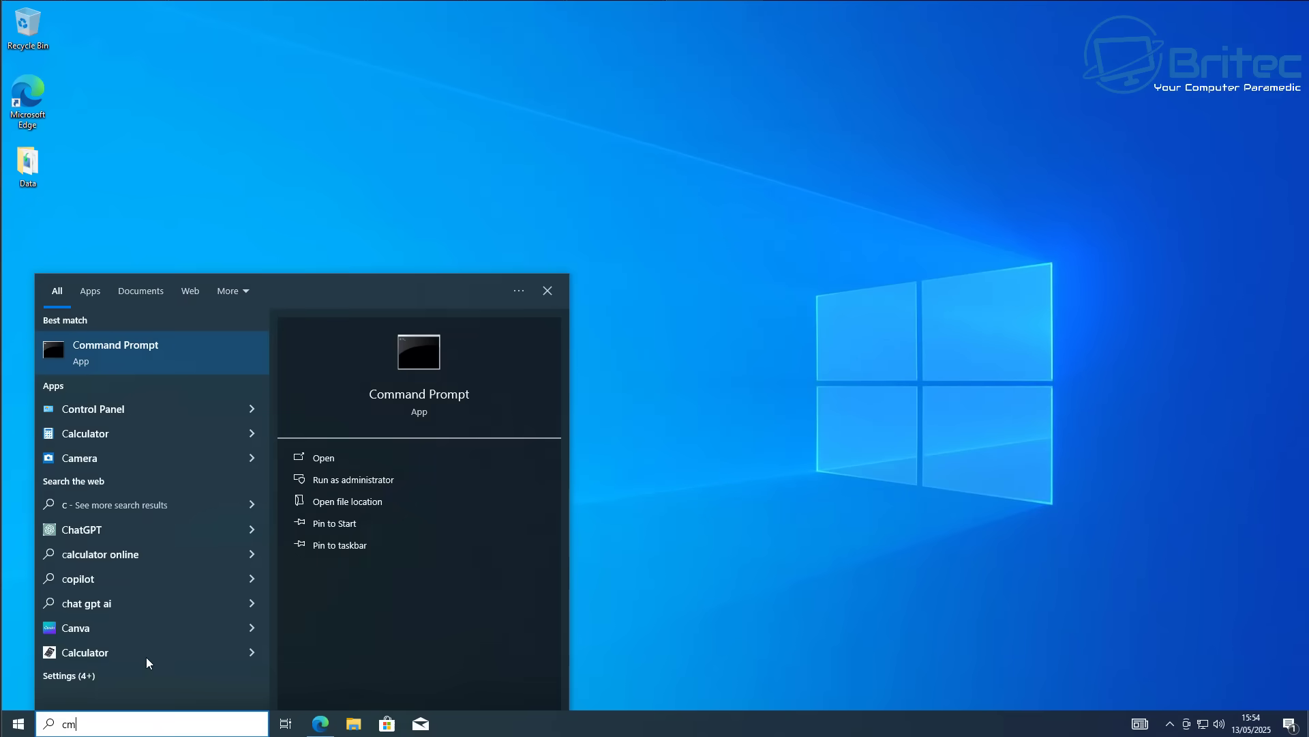
text(d)
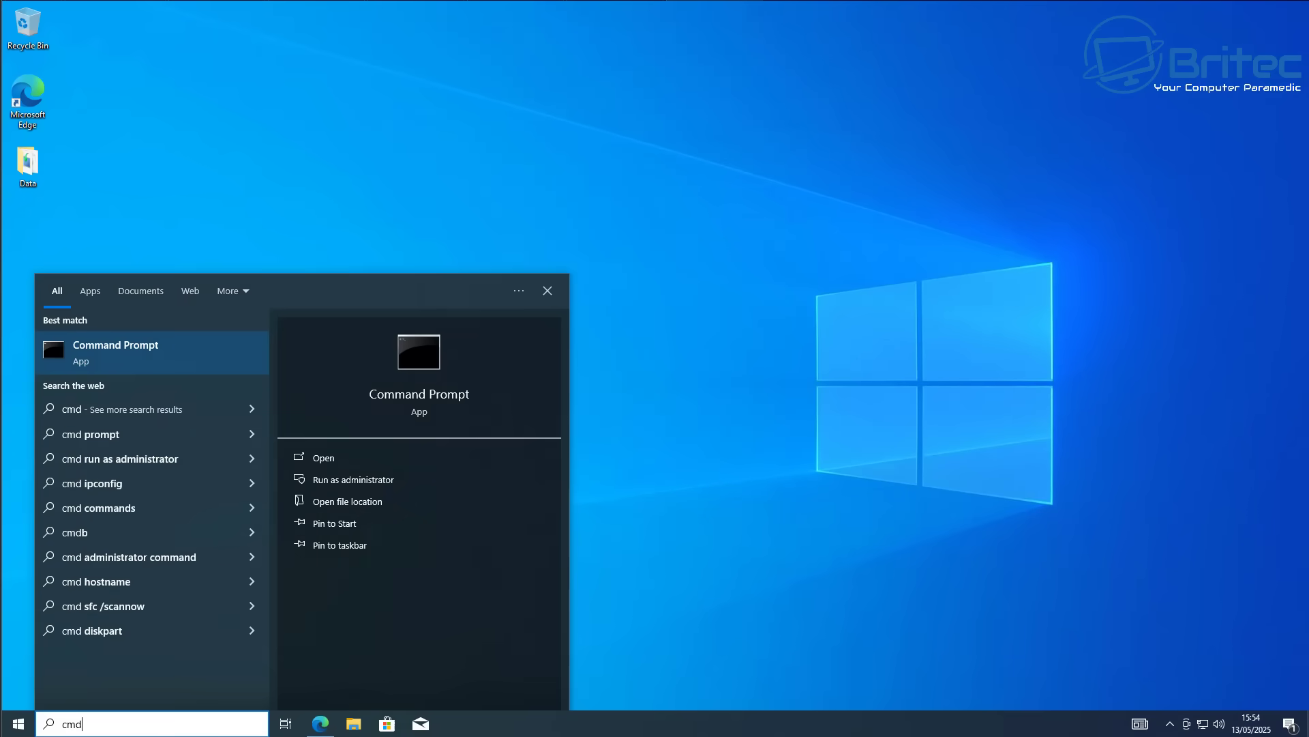
click(375, 480)
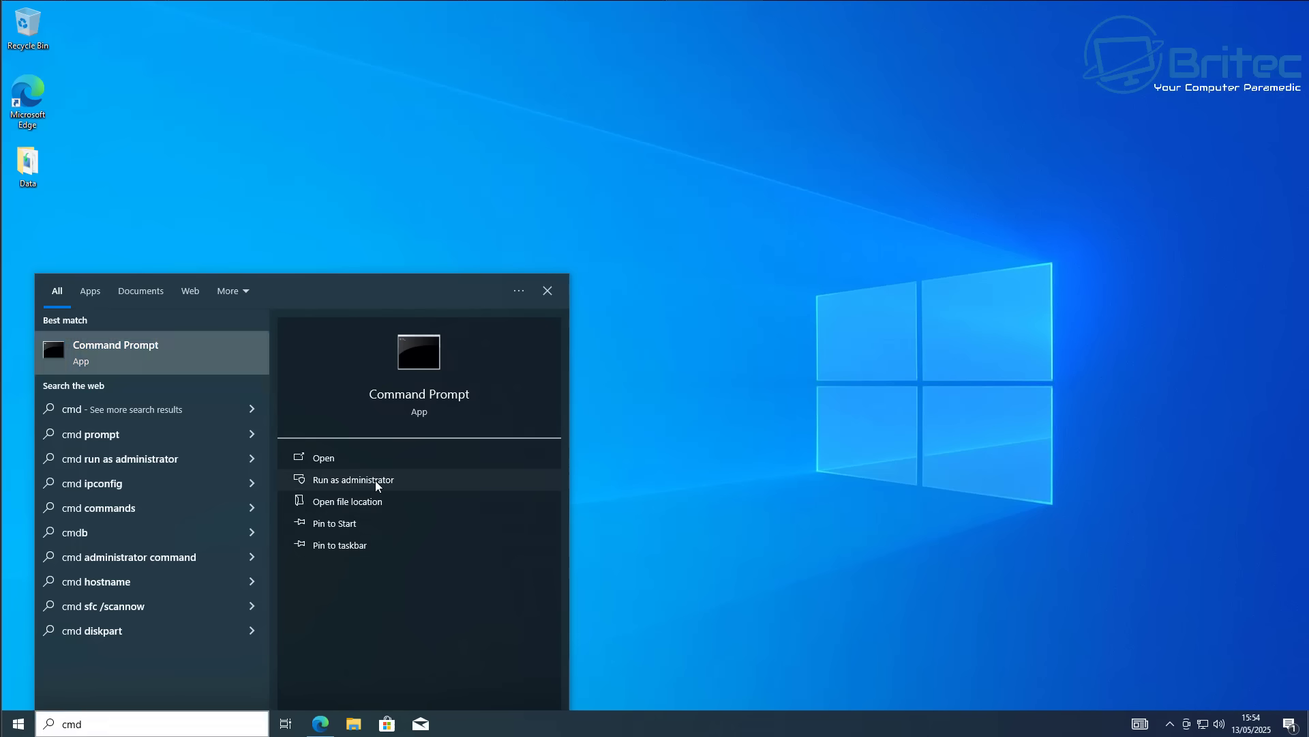
click(375, 480)
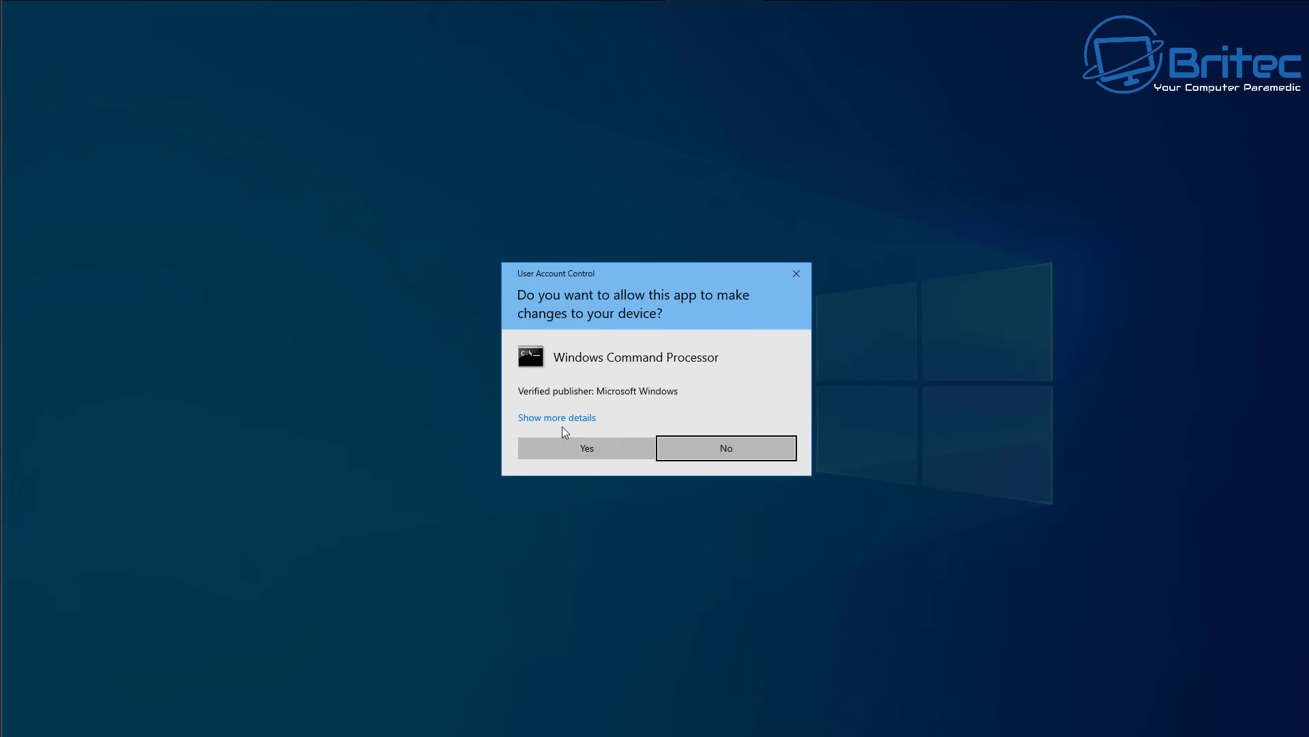
click(559, 452)
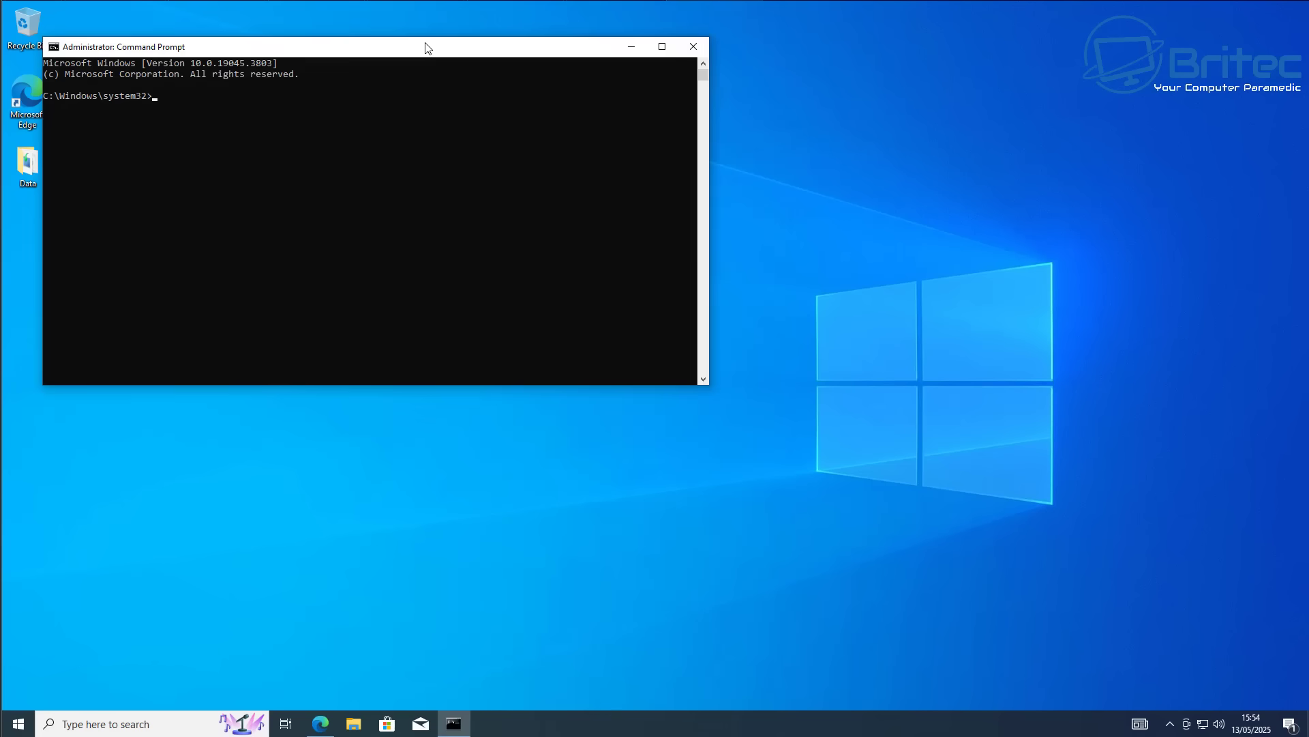
drag(428, 48, 678, 152)
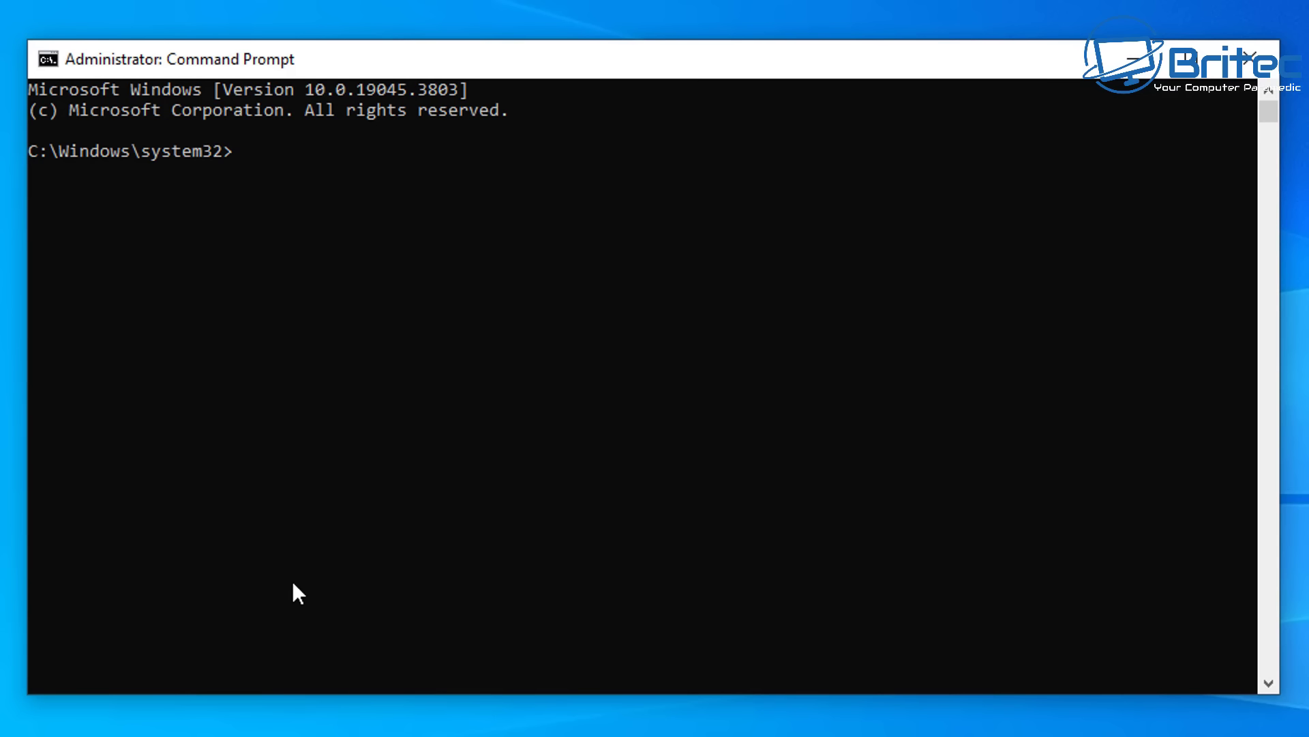
Validate disk 0 for GPT conversion with the command mbr2gpt /validate /disk:0 /allowFullOS
text(mbr2gpt /va)
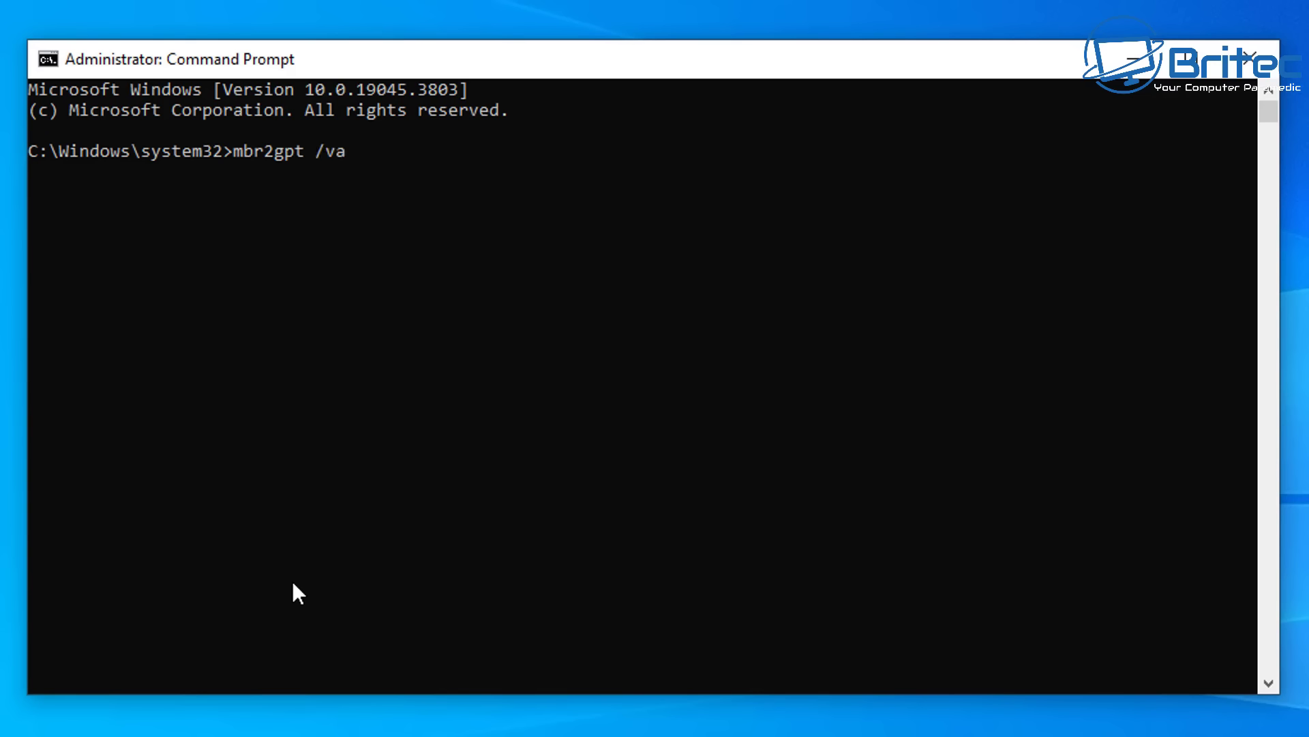
text(lidat)
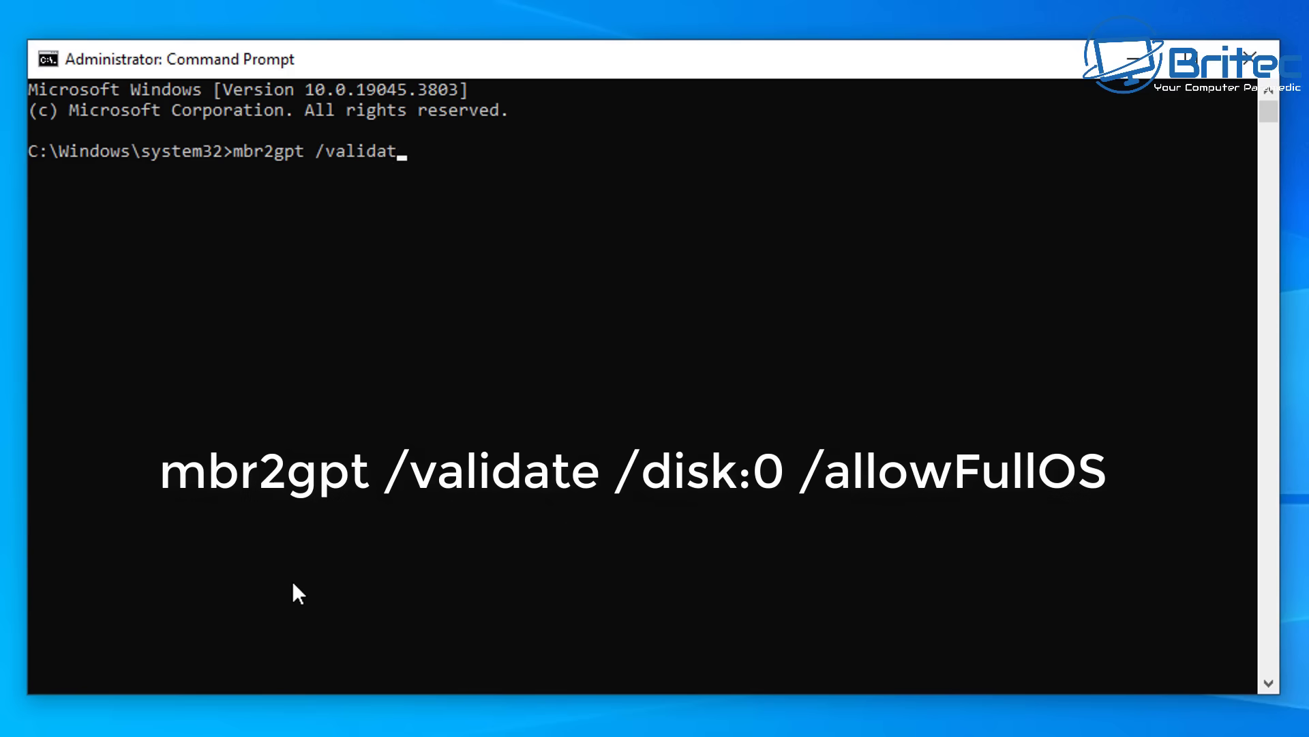
text(e /disk:0 /allow)
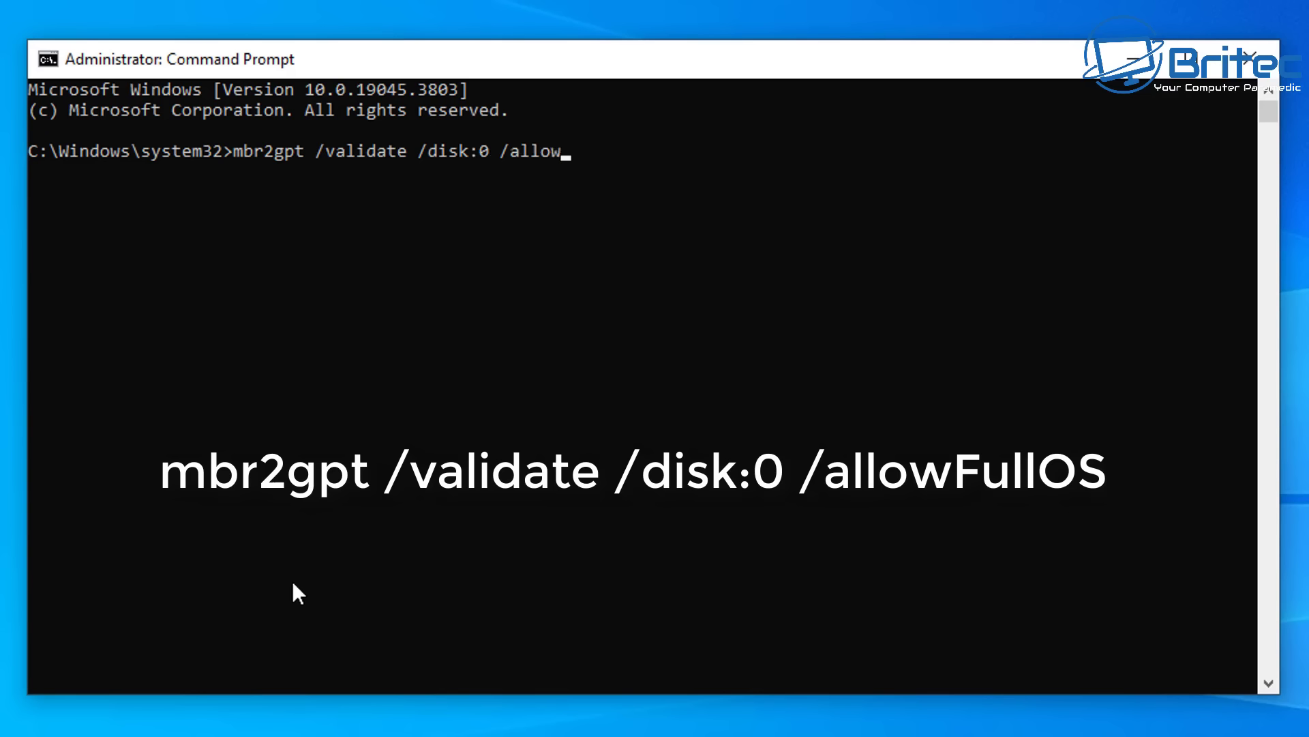
text(FullOS)
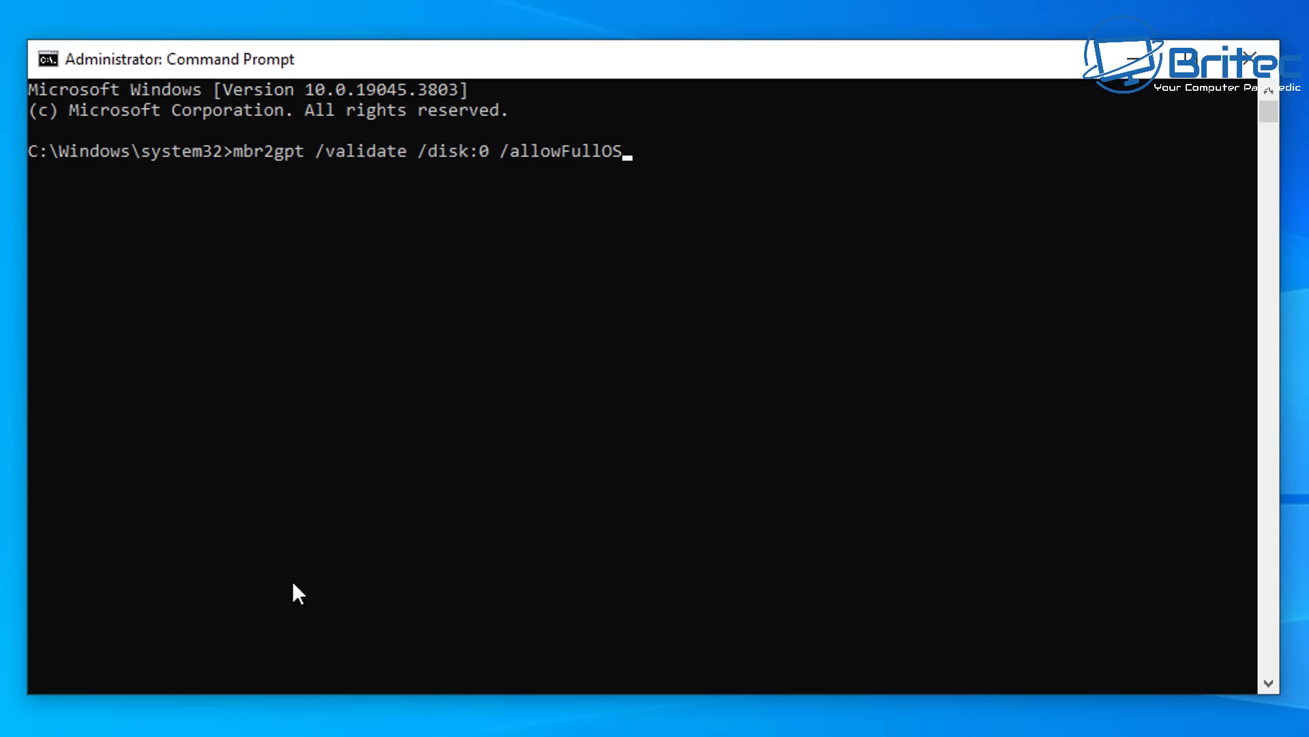
key(Return)
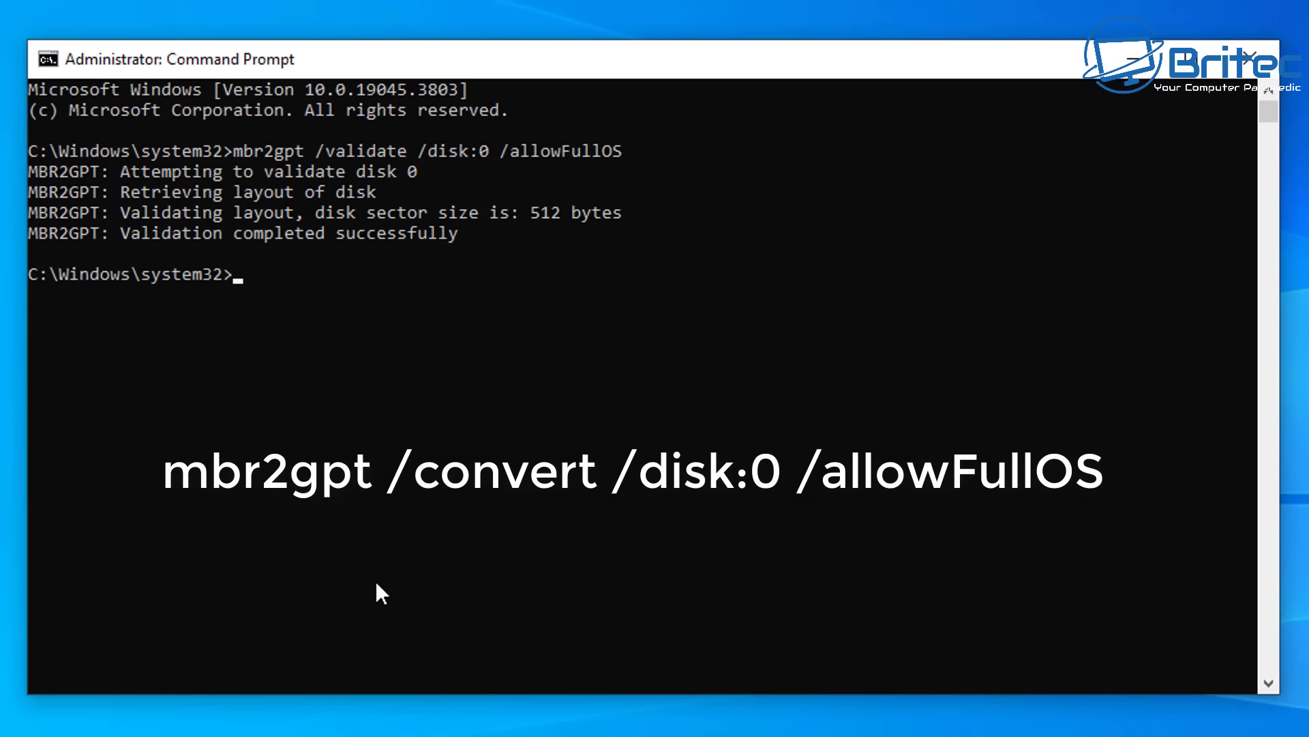
Convert disk 0 to GPT with the command mbr2gpt /convert /disk:0 /allowFullOS, and close Command Prompt
text(mbr2gpt /conve)
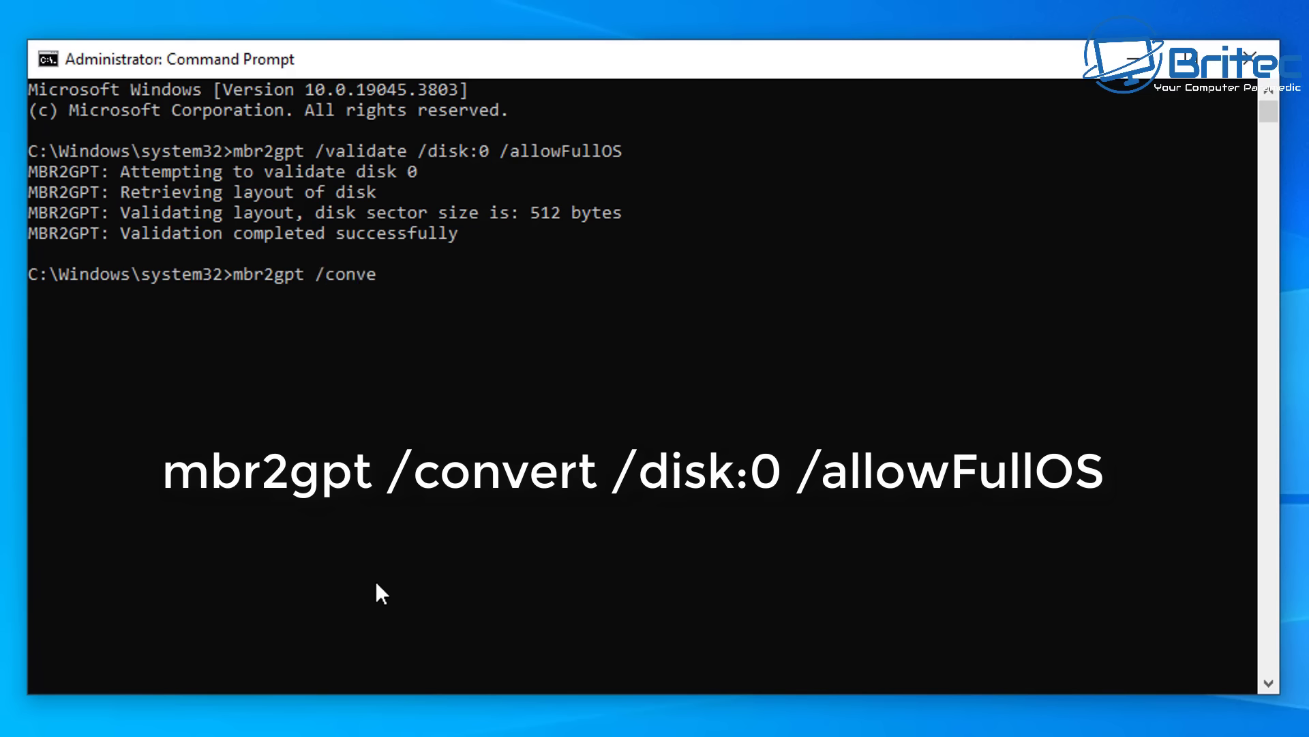
text(rt /disk:0 /allow)
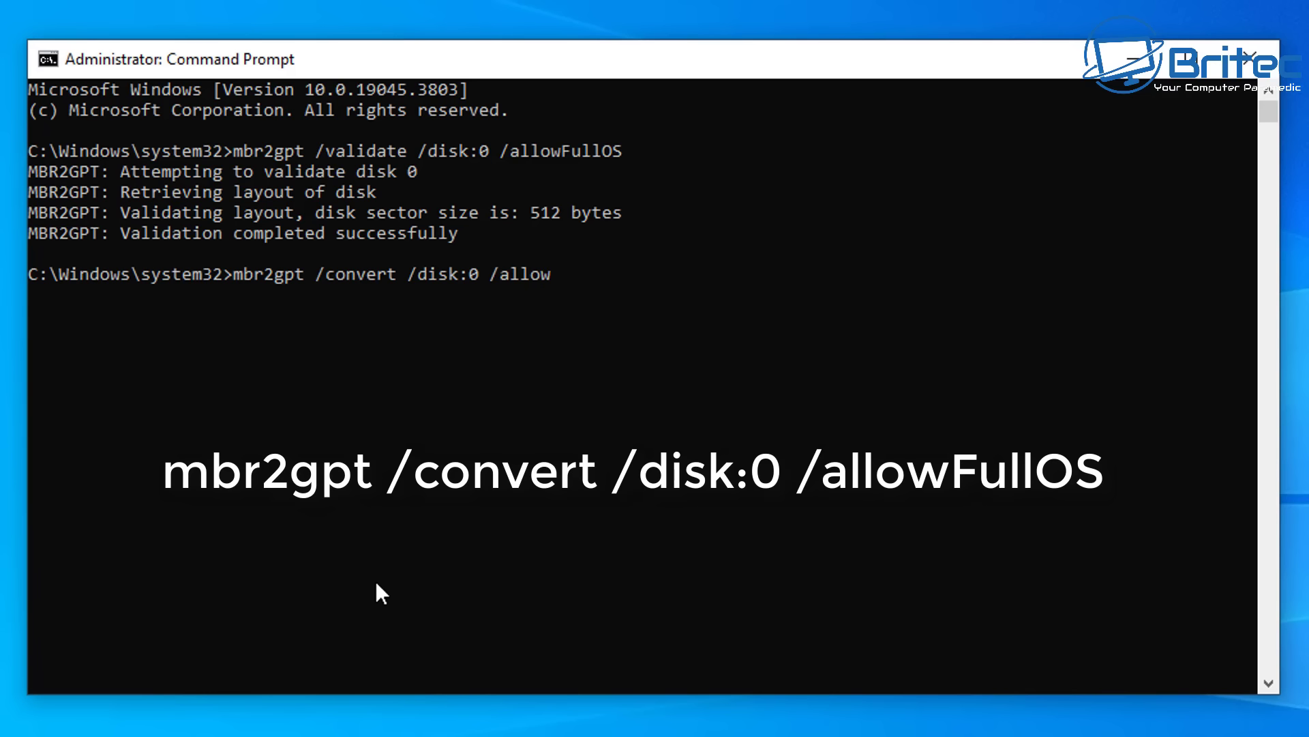
text(FullOS)
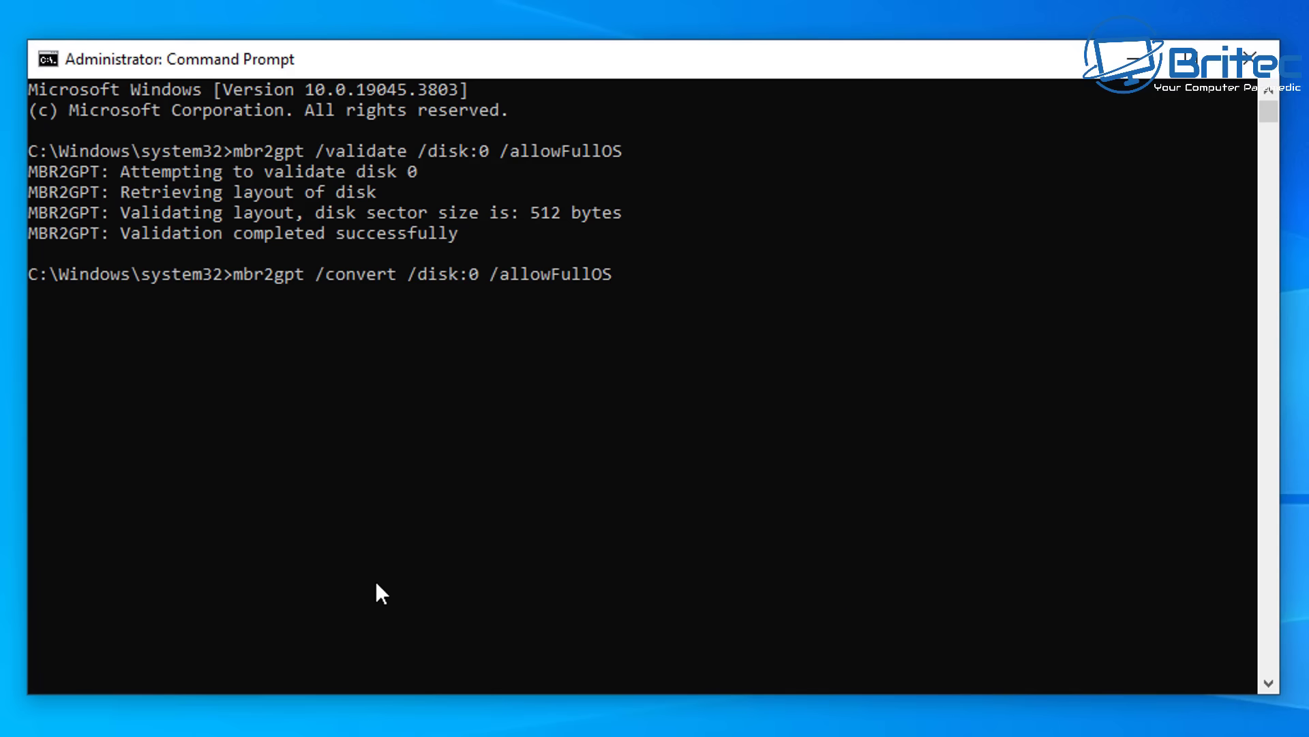
key(Return)
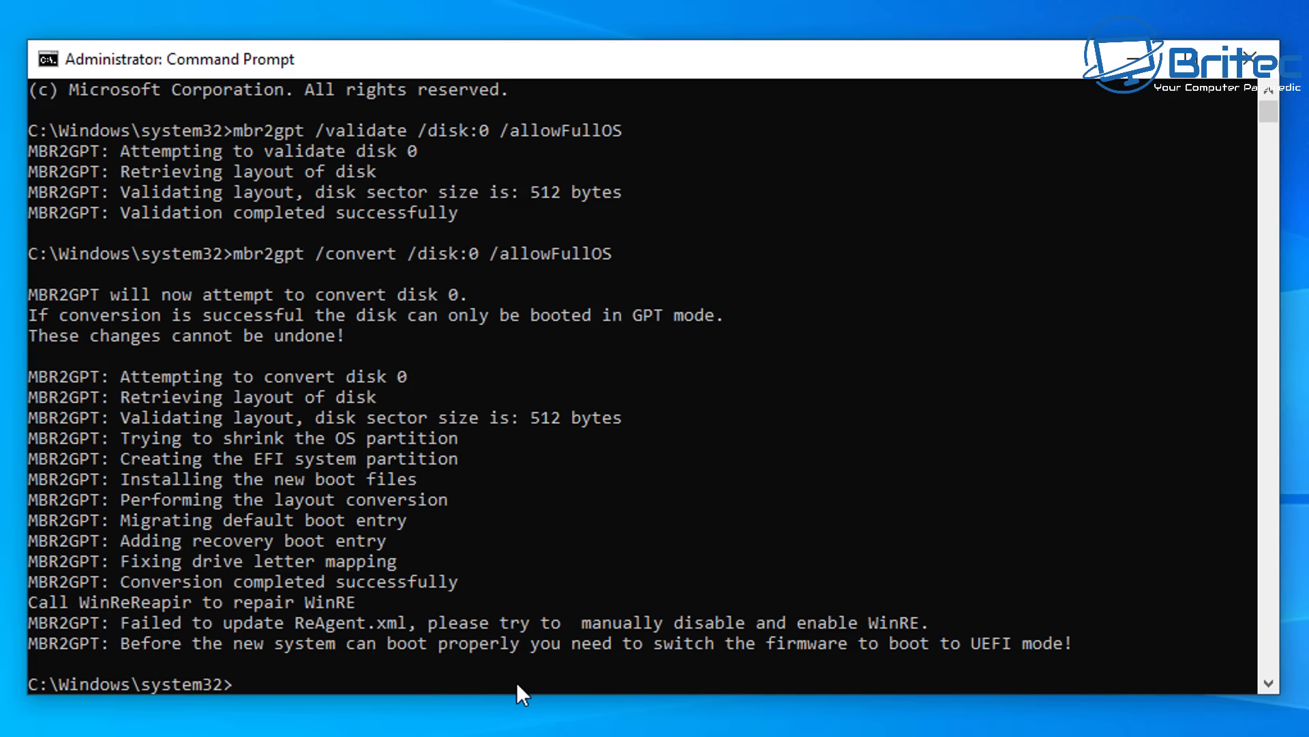
click(1244, 60)
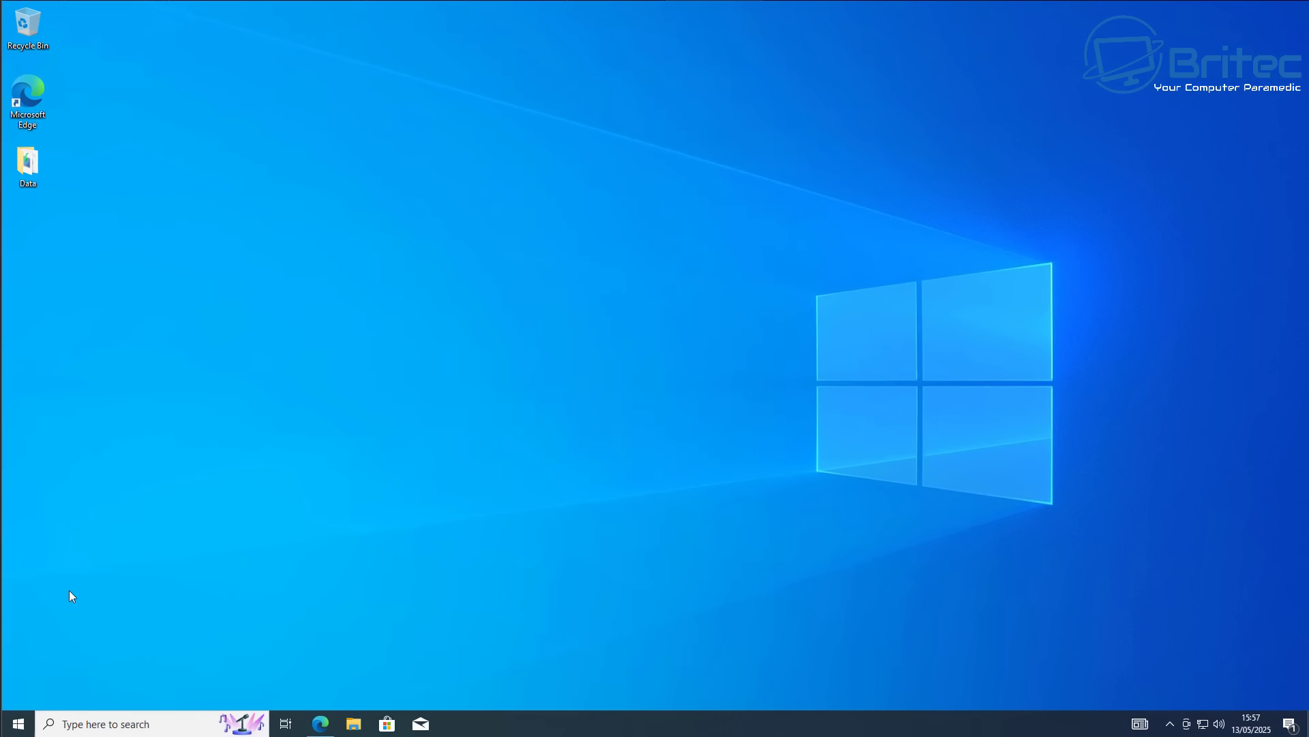
Shut down the computer now that the disk conversion has been run
click(19, 723)
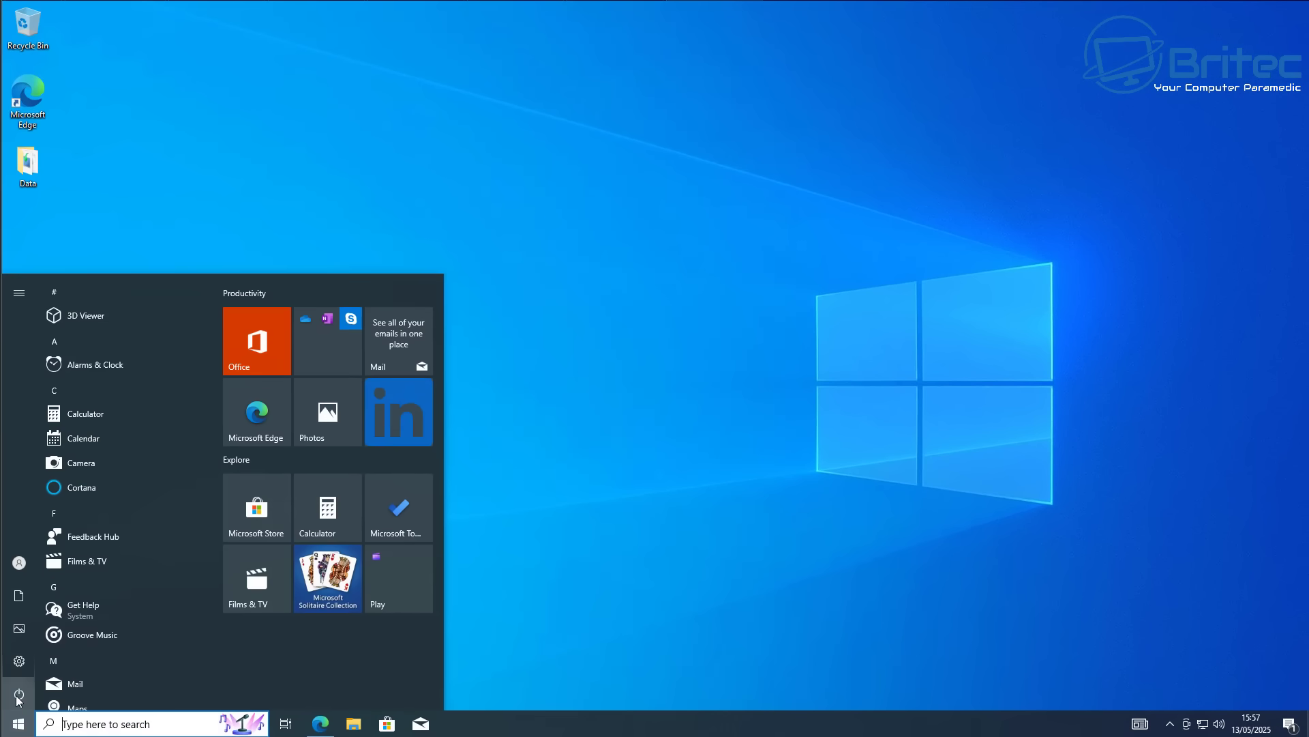
click(18, 695)
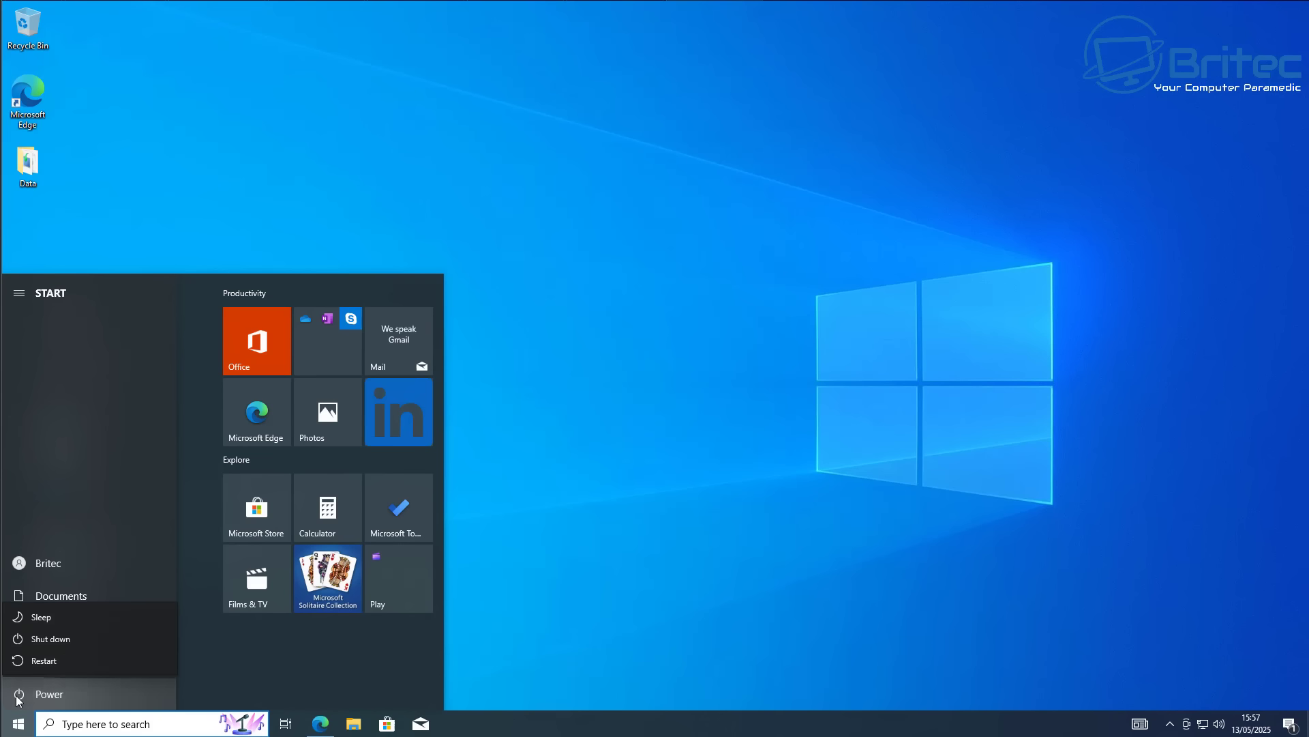
click(64, 640)
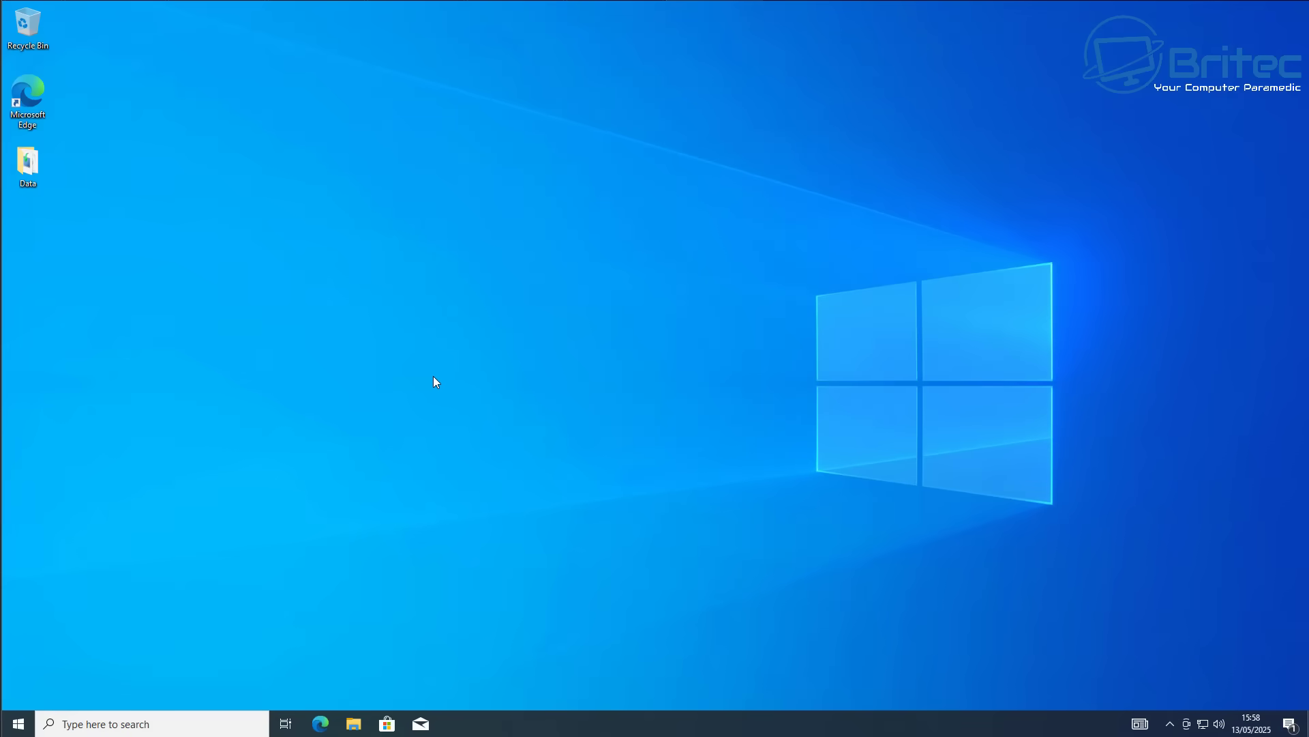
Open the Data folder on the desktop, view the Ask Copilot JPG image to check the data, and close both windows
double_click(34, 158)
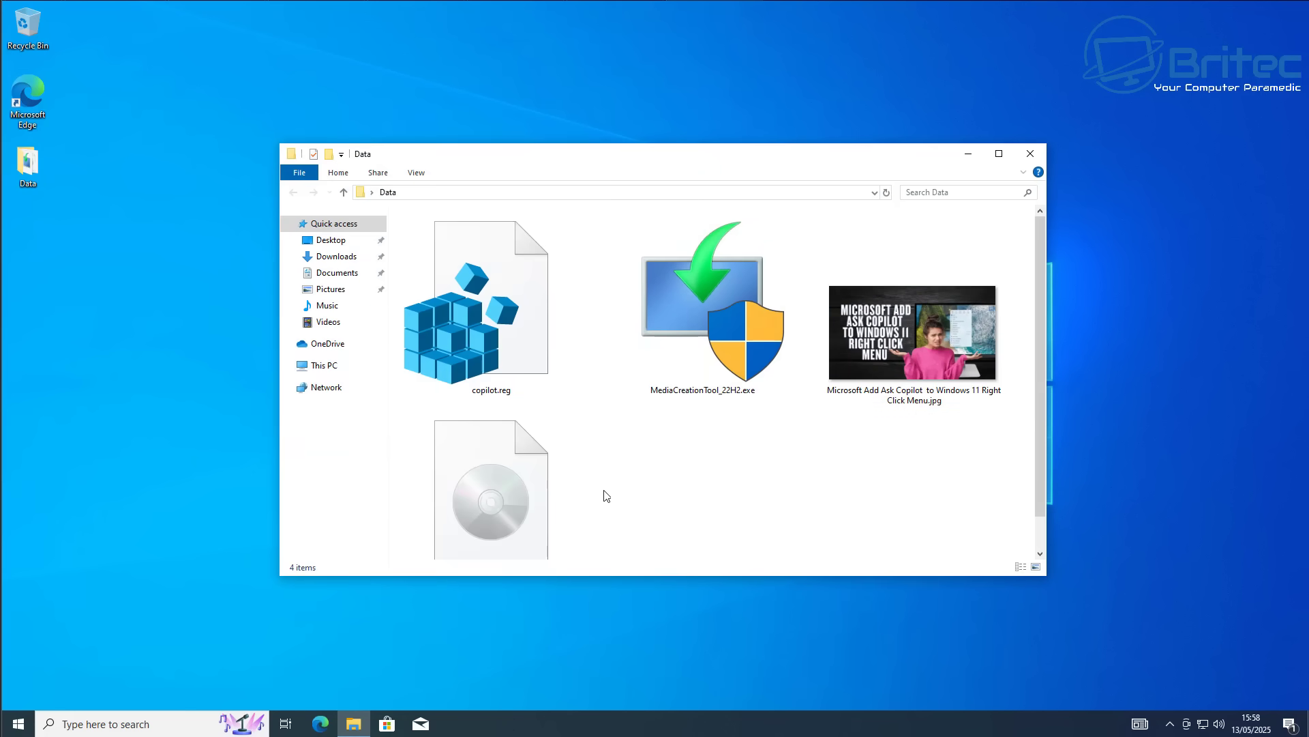
scroll(841, 480, down, 1)
scroll(841, 479, up, 1)
click(900, 356)
double_click(899, 353)
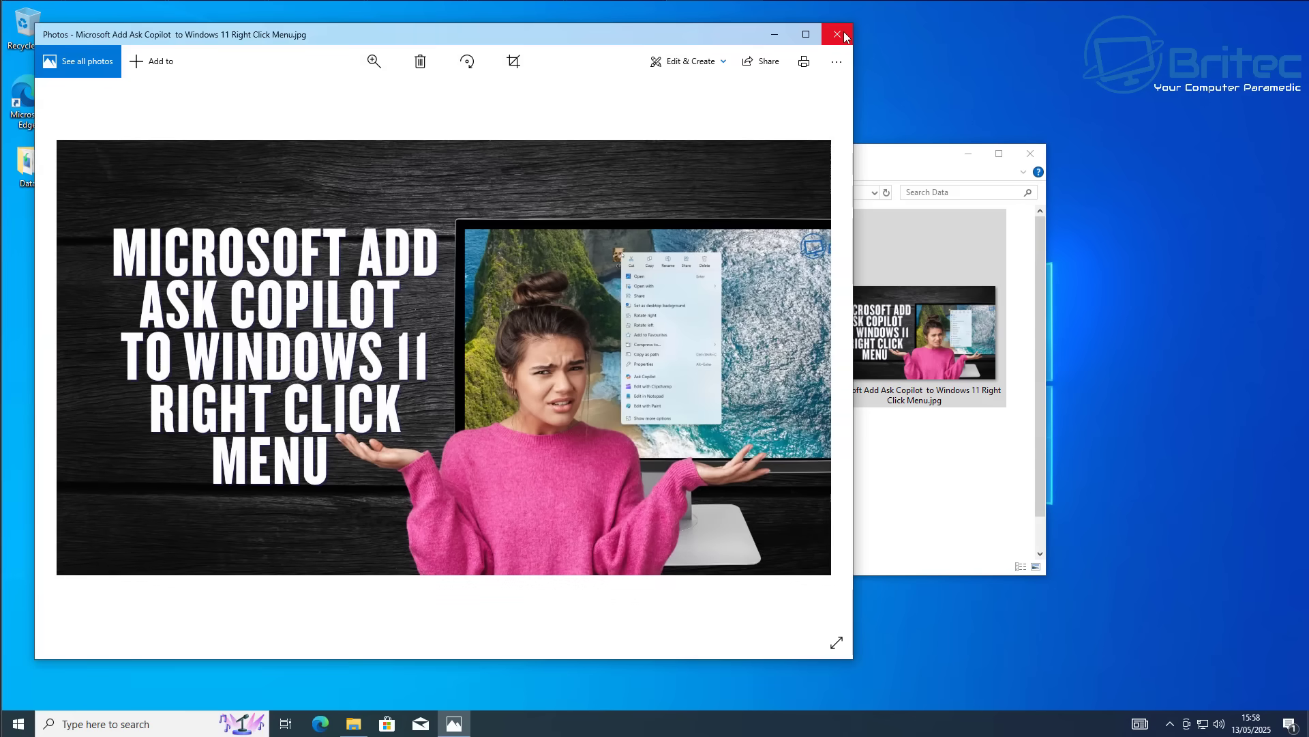
click(837, 34)
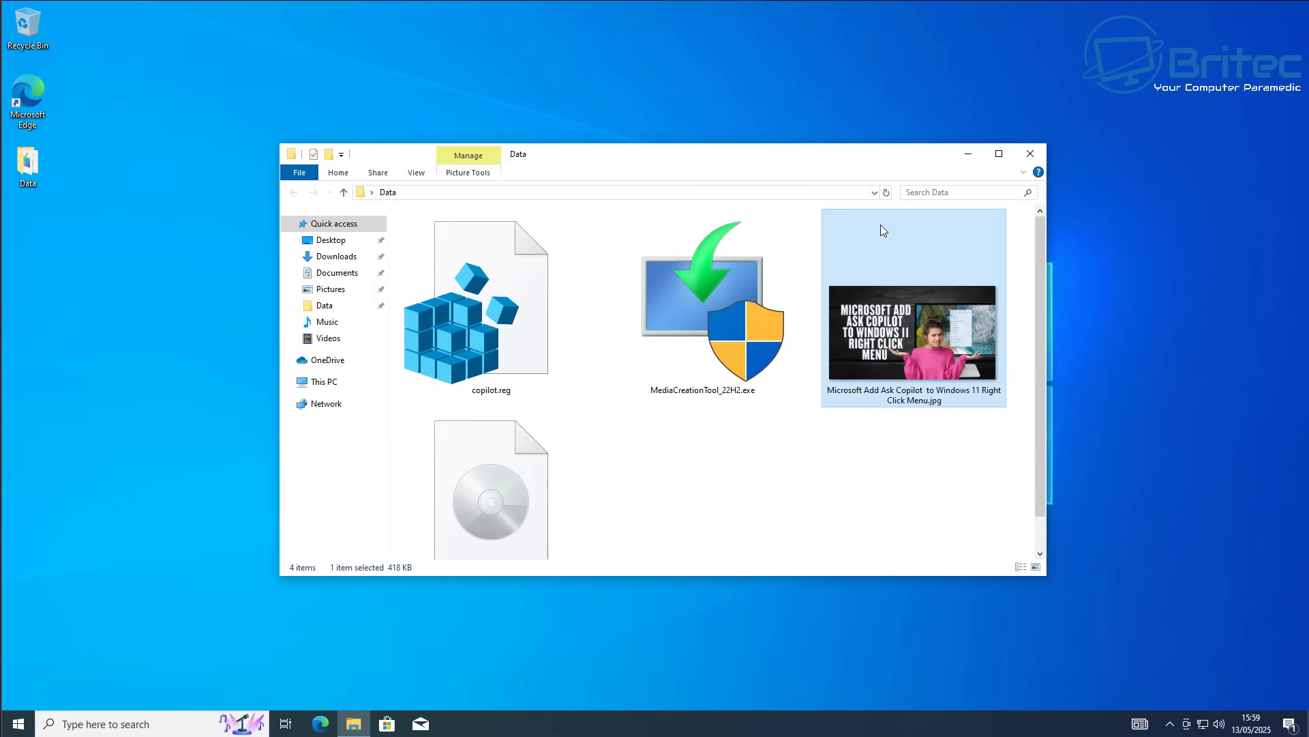
click(1030, 154)
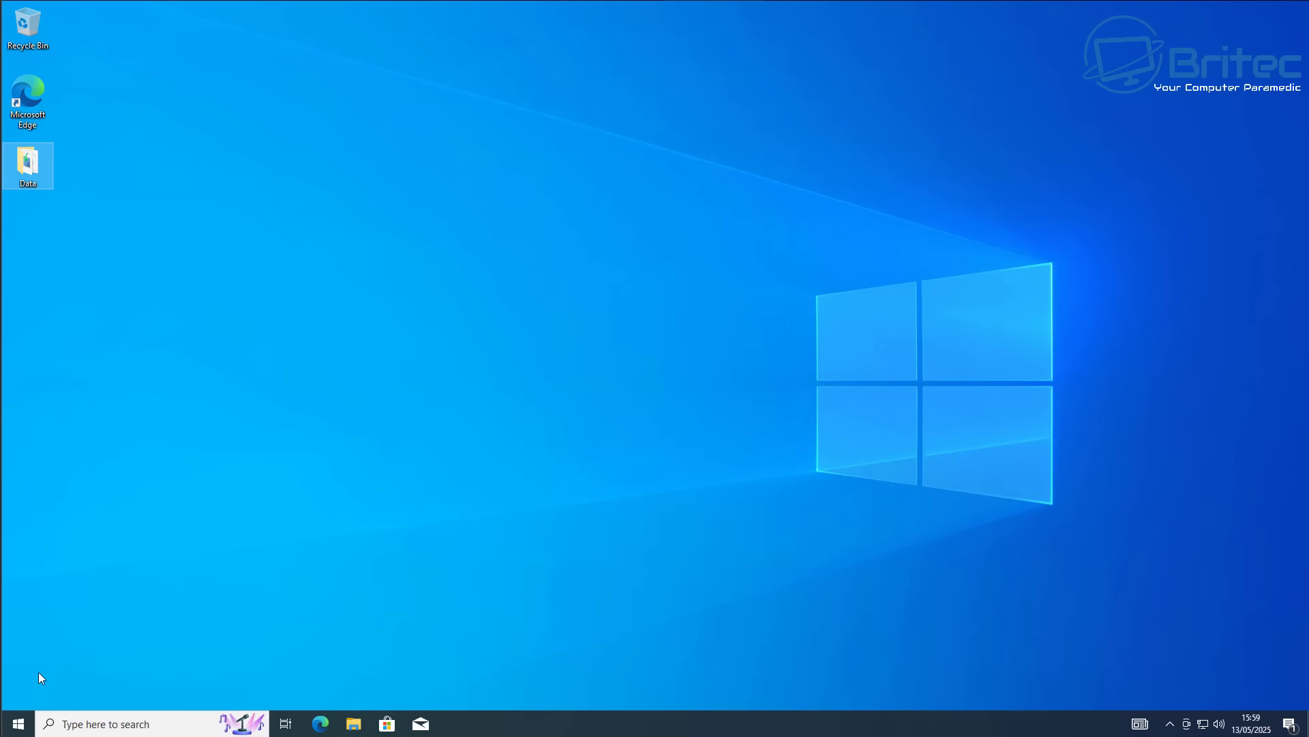
Open Disk Management and move its window toward the middle of the desktop
right_click(19, 725)
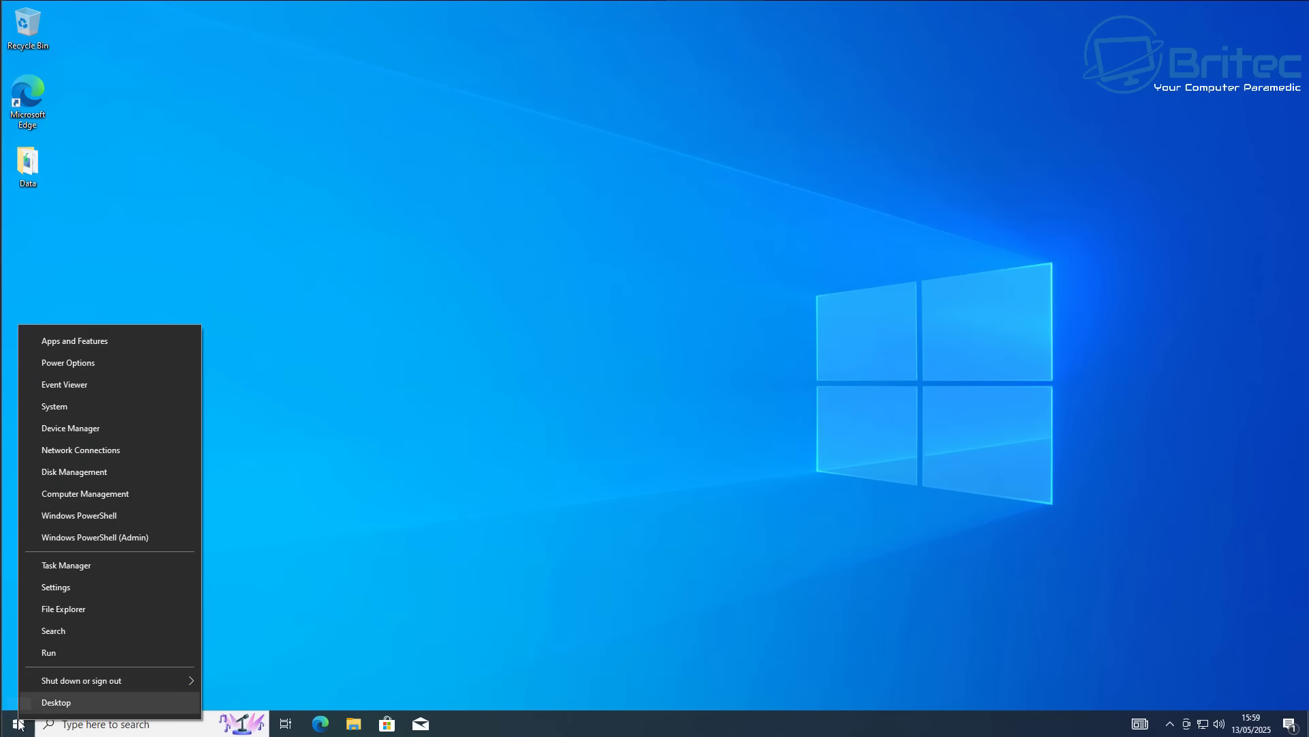
click(70, 472)
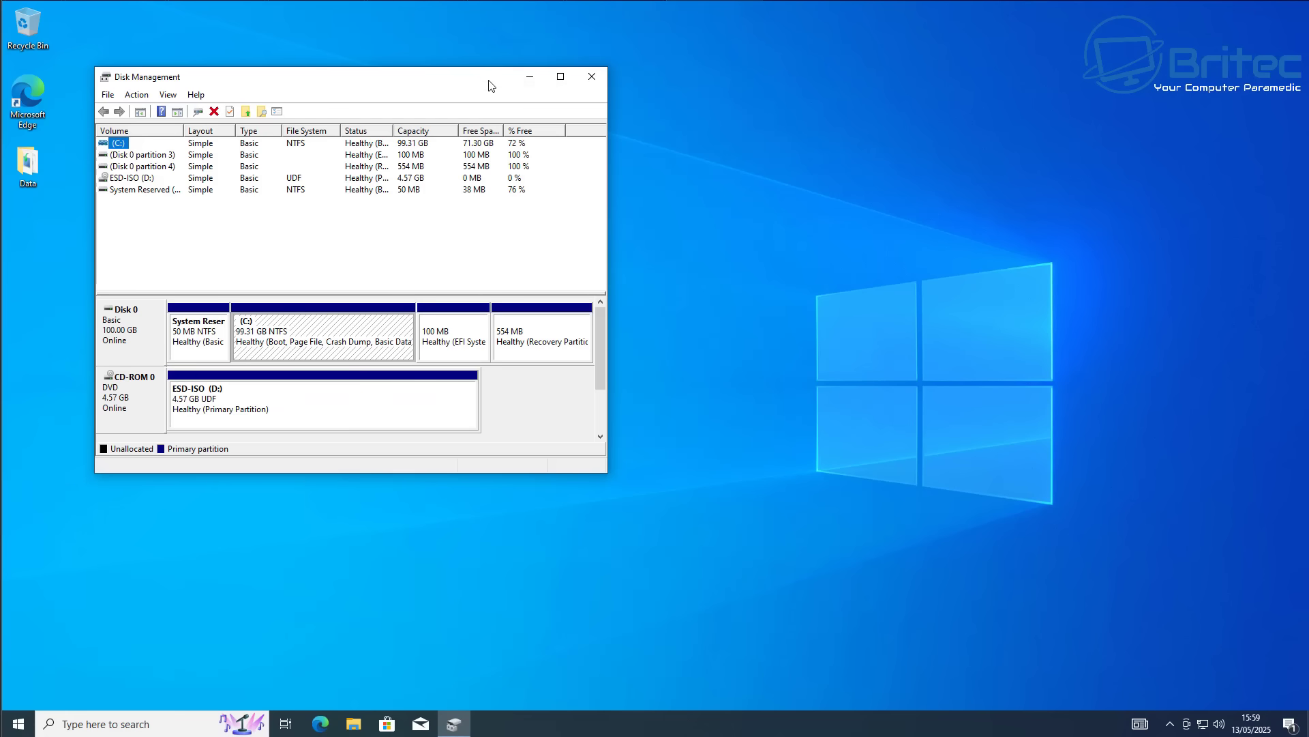
drag(489, 85, 779, 145)
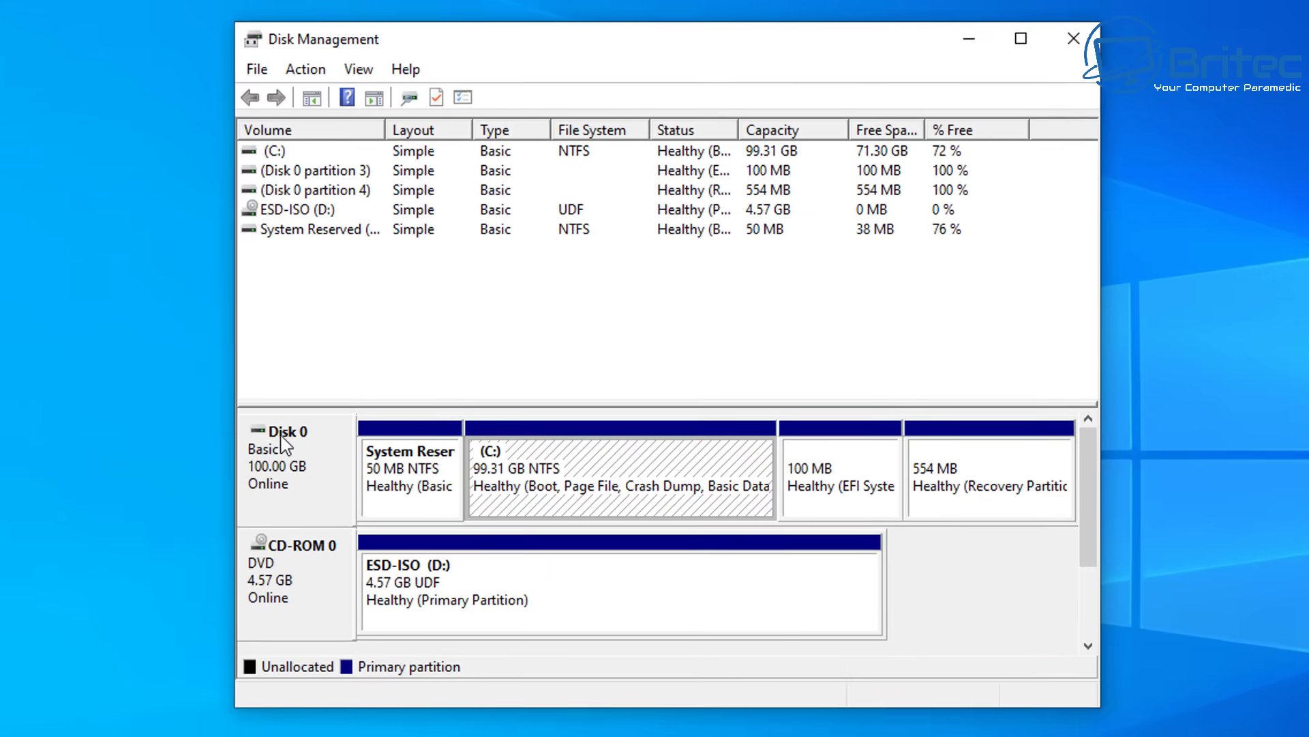
Check the partition style of Disk 0 in the volume information of its properties, and close the properties and Disk Management
click(284, 451)
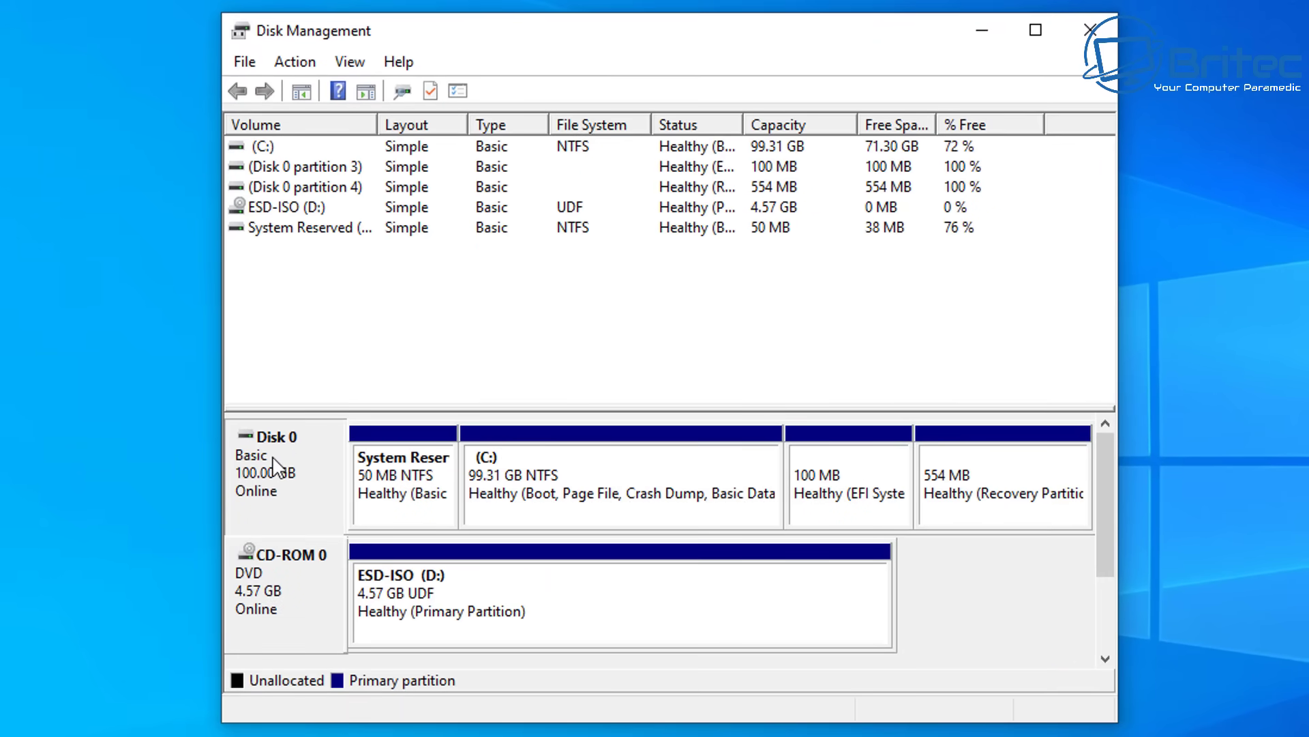
right_click(273, 458)
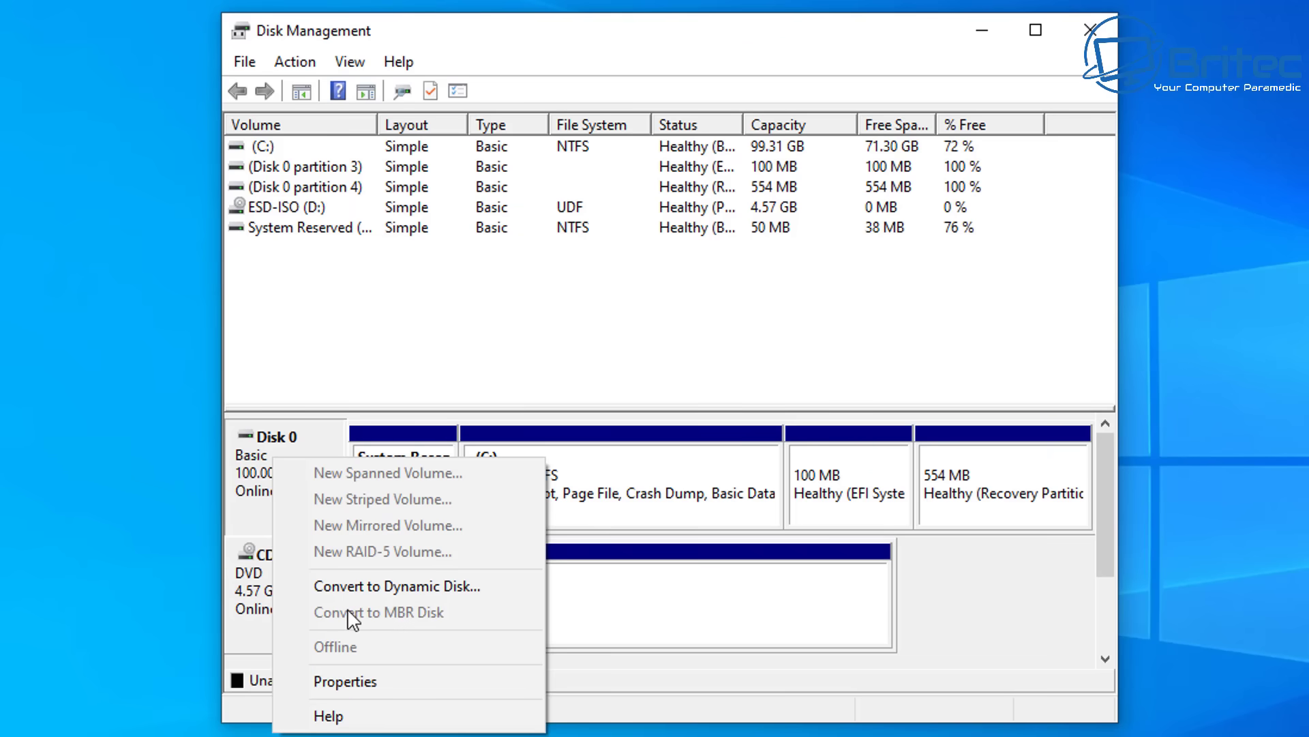
click(351, 682)
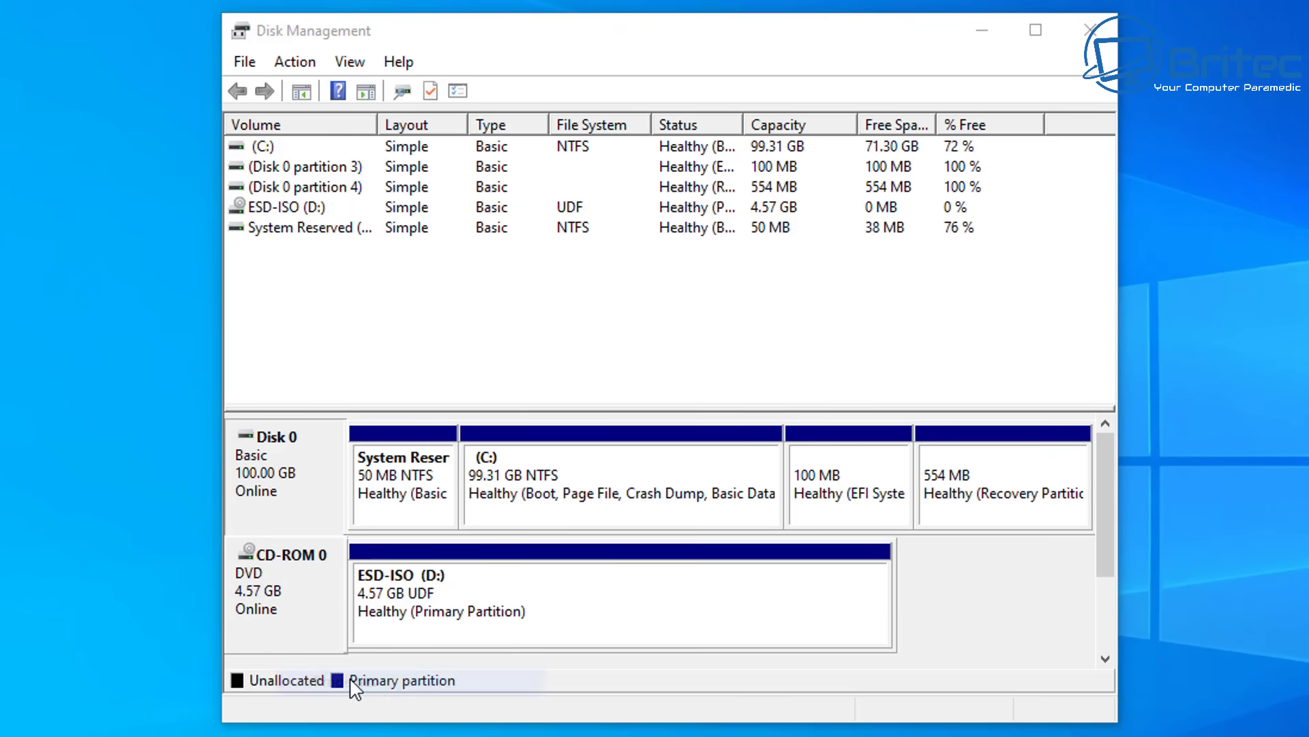
drag(53, 170, 473, 193)
drag(334, 191, 638, 120)
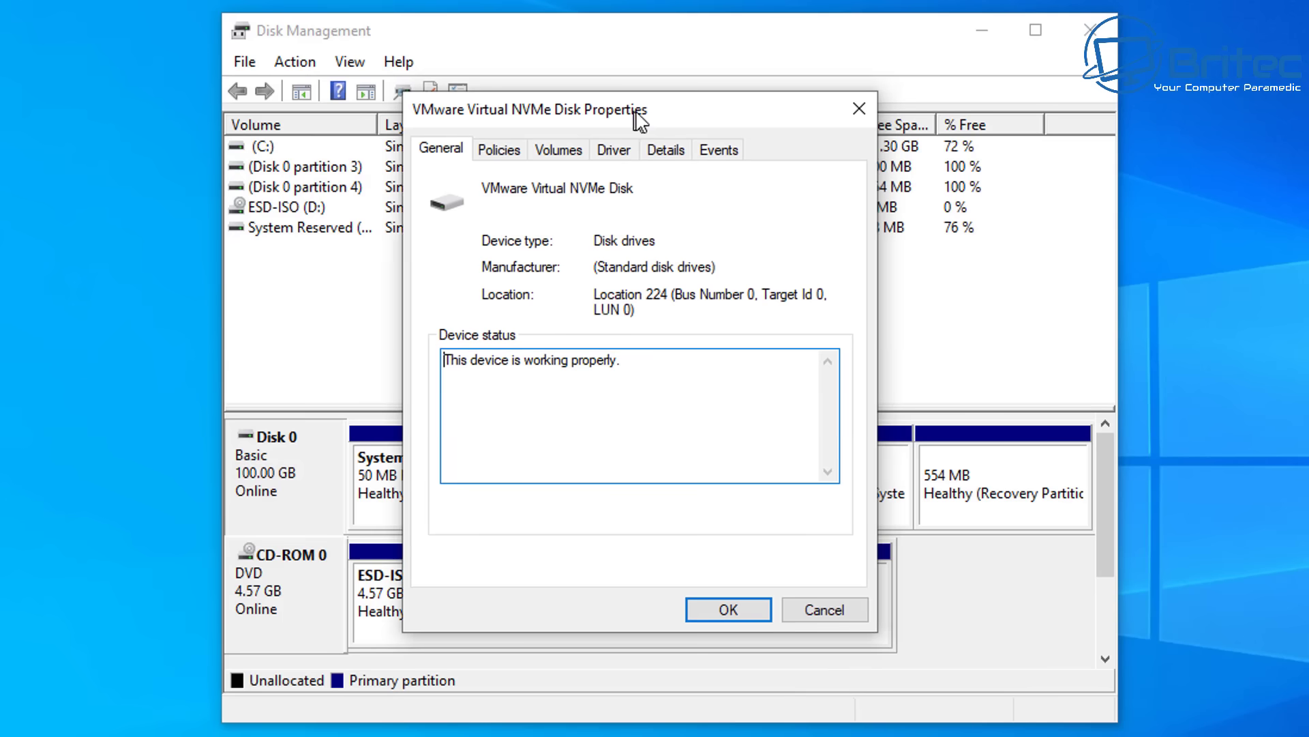
click(565, 151)
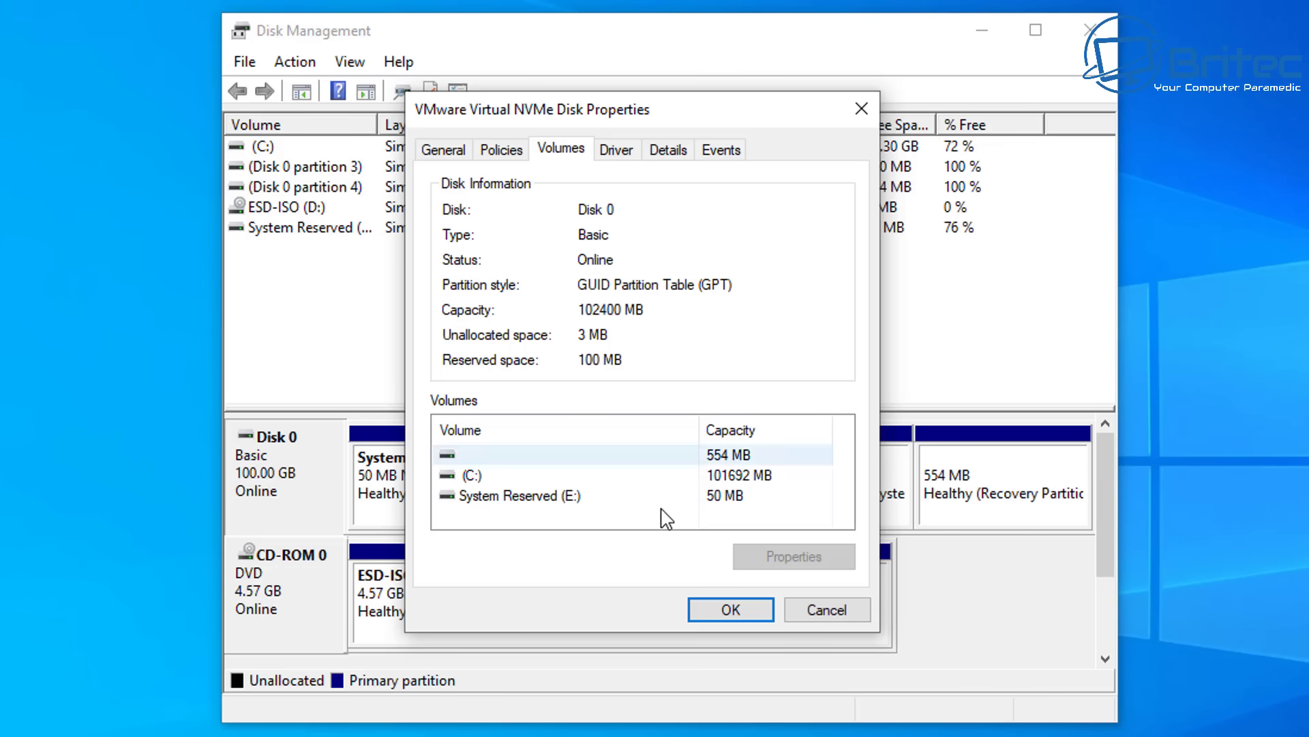
click(730, 617)
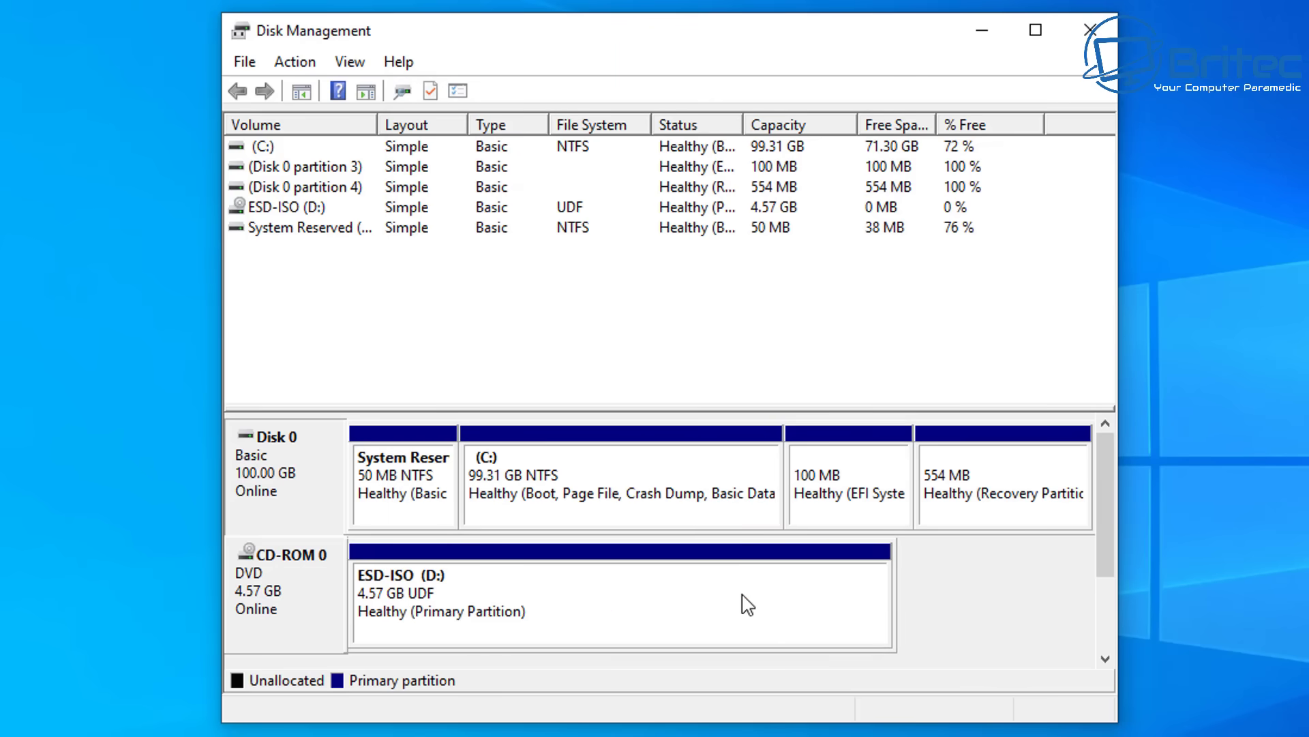
click(1079, 46)
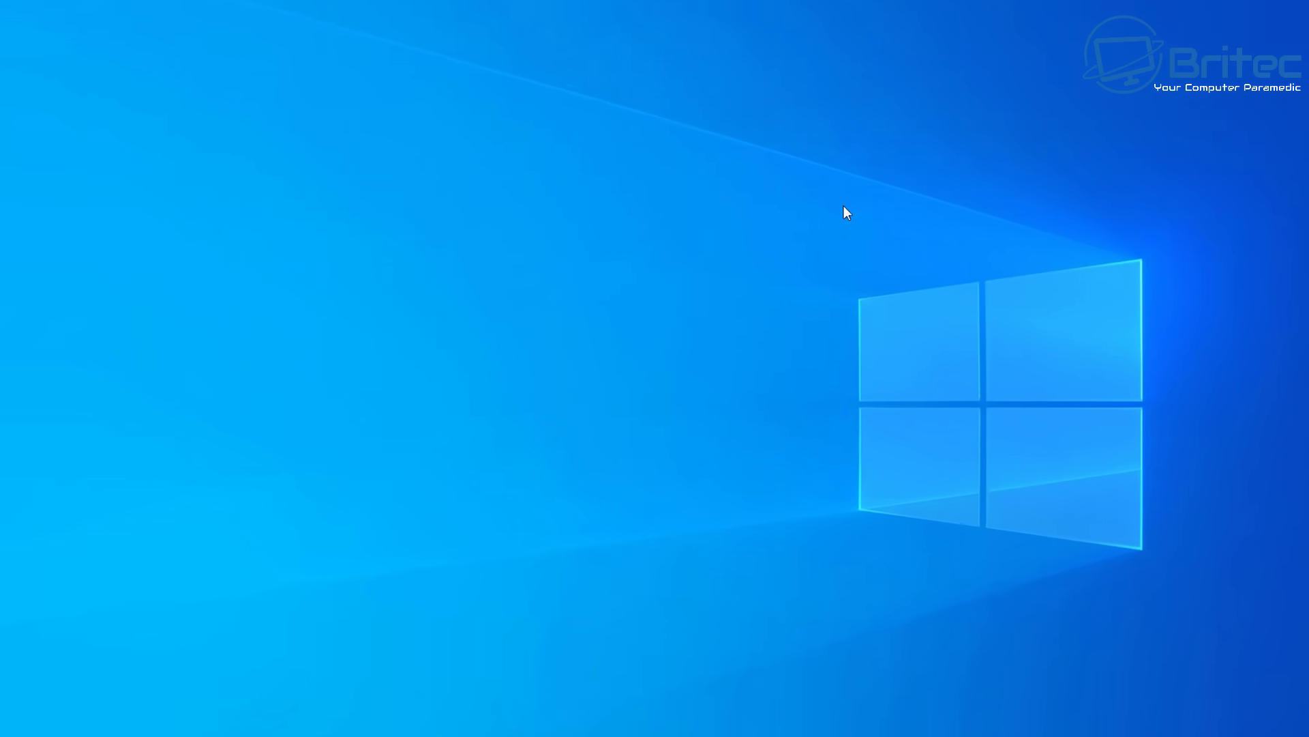